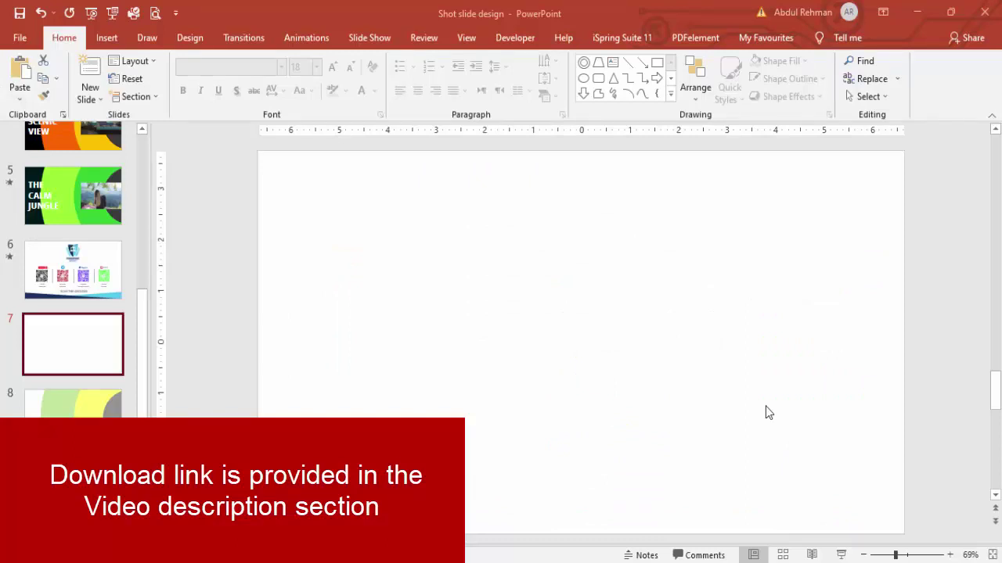
# Insert a Circle: Hollow (donut) shape onto the blank slide.
pyautogui.click(100, 41)
pyautogui.click(234, 84)
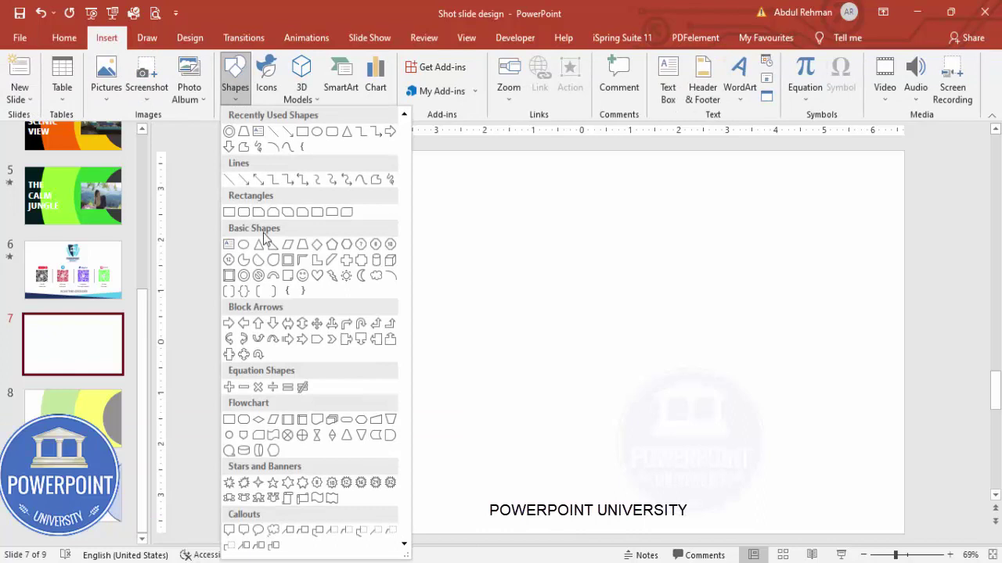
pyautogui.click(244, 277)
pyautogui.click(617, 307)
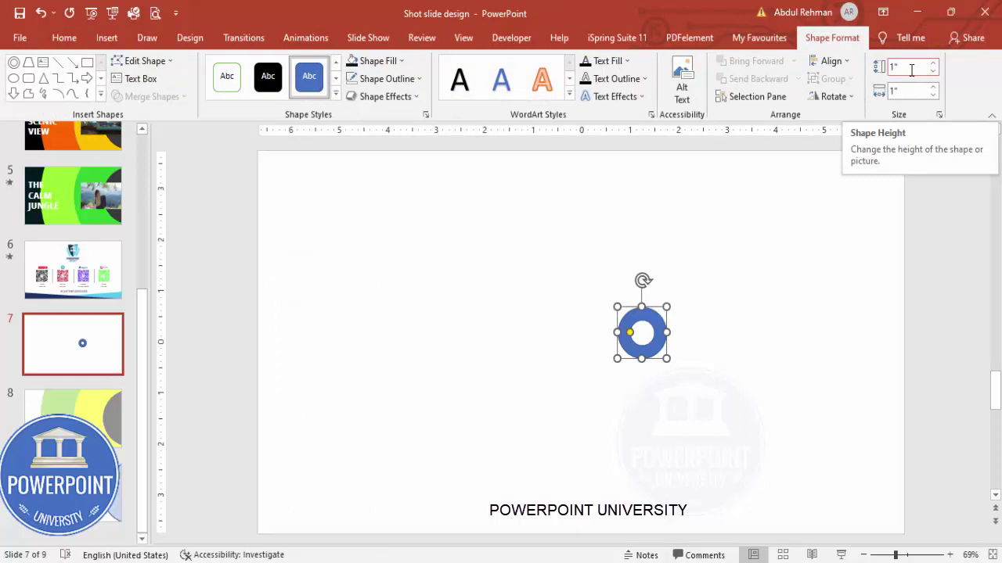
# Resize the ring to 7.45 by 7.45 inches.
pyautogui.click(911, 69)
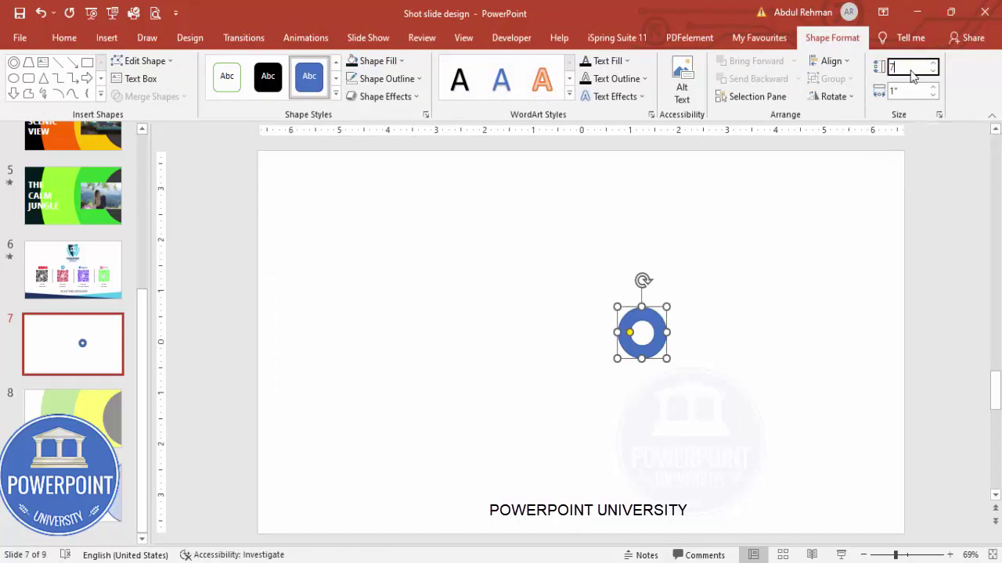
pyautogui.write('7.45')
pyautogui.click(913, 89)
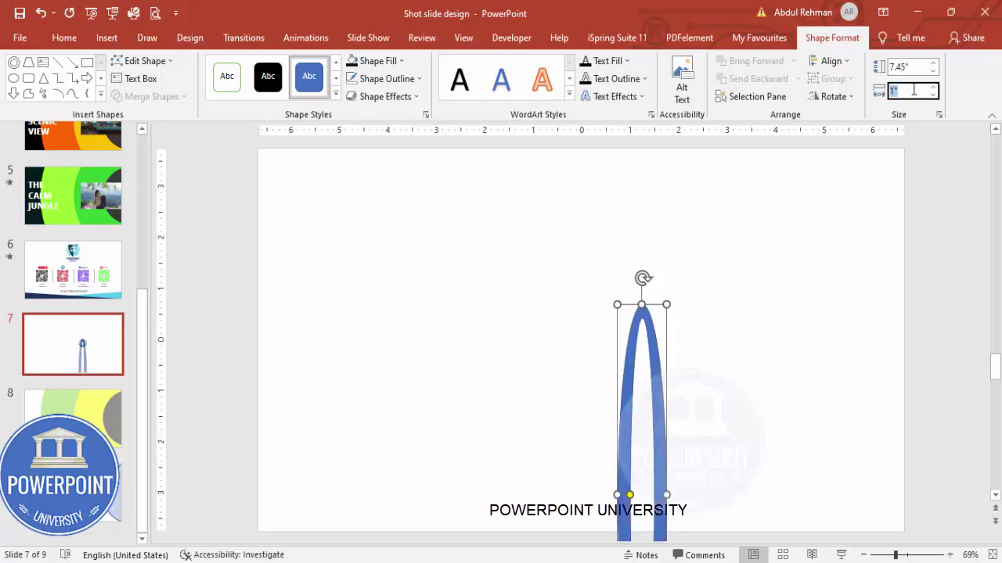
pyautogui.write('7.45')
pyautogui.press('Return')
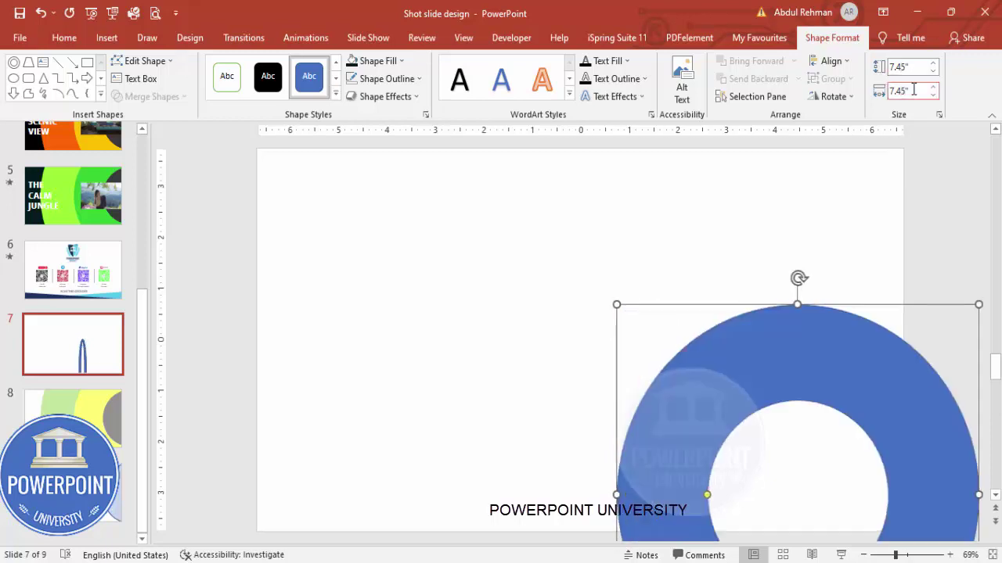
pyautogui.click(383, 78)
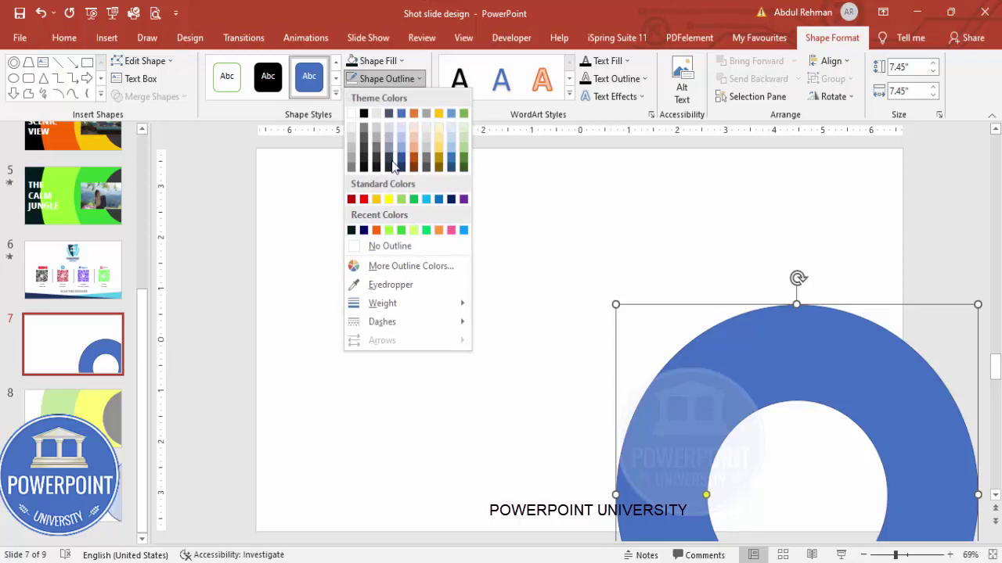
# Remove the ring's outline and make its fill 52% transparent.
pyautogui.click(396, 248)
pyautogui.rightClick(769, 354)
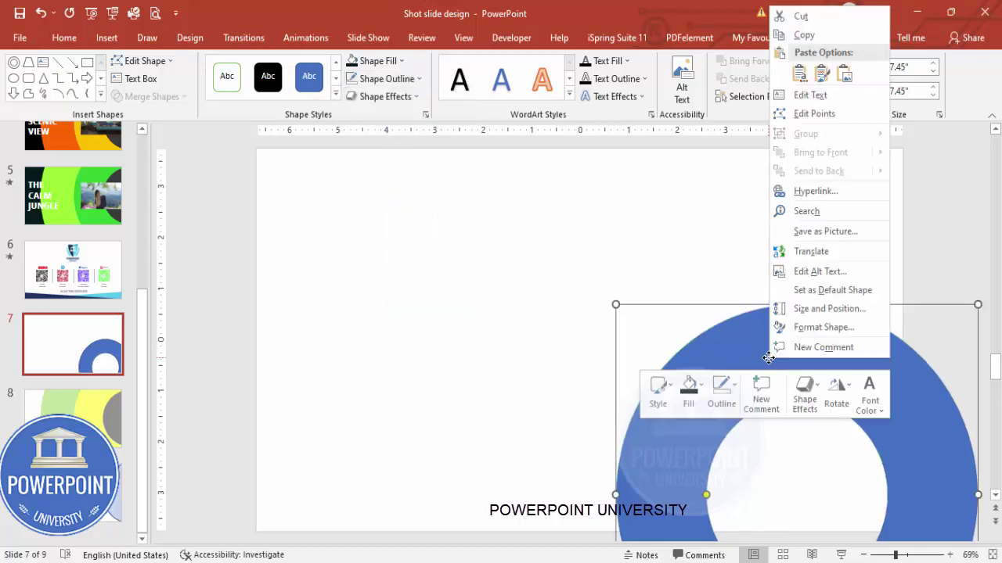
pyautogui.press('Escape')
pyautogui.doubleClick(822, 332)
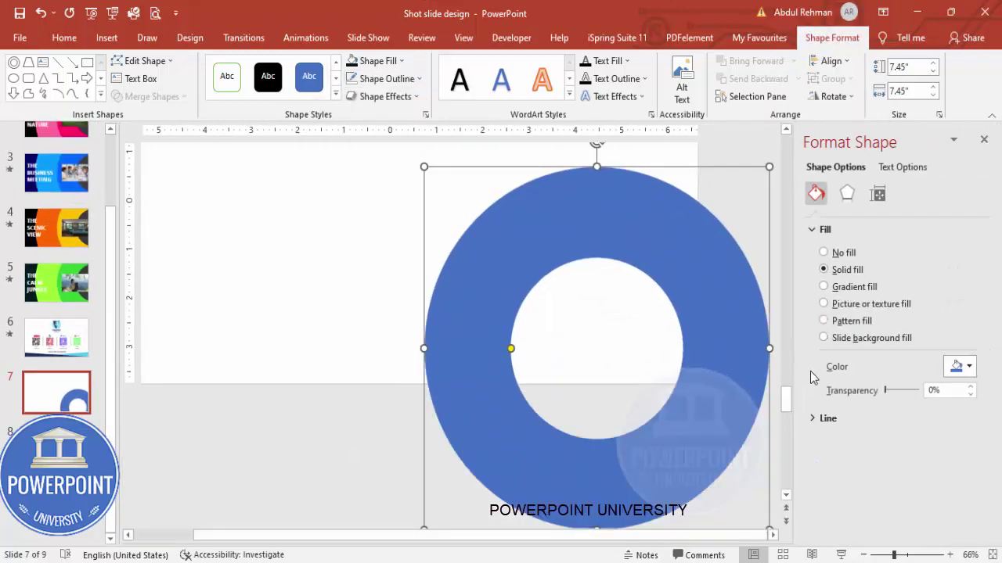
pyautogui.moveTo(892, 392); pyautogui.dragTo(902, 391)
# Centre the ring vertically on the slide's right edge and thicken it so the hole shrinks.
pyautogui.click(832, 61)
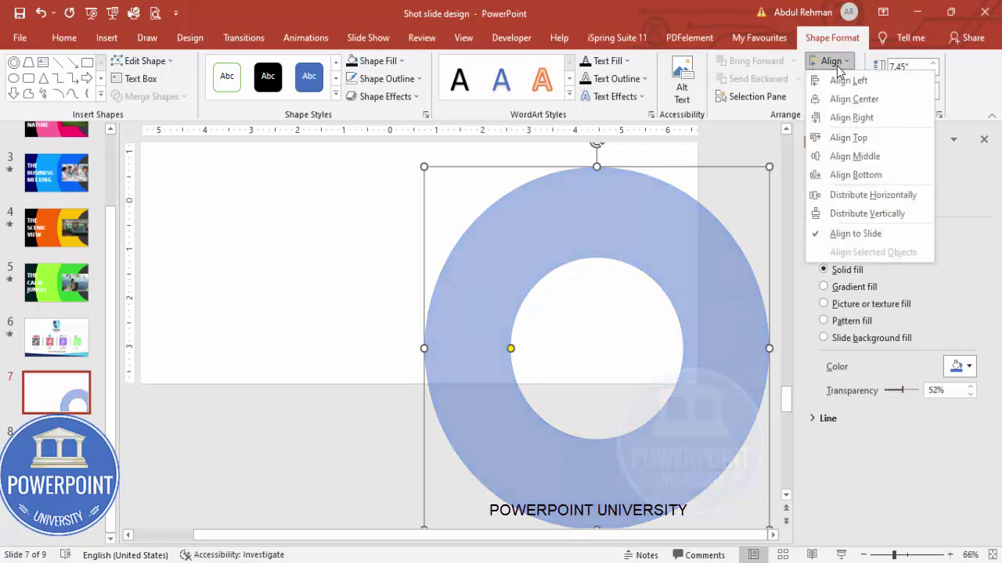
pyautogui.click(841, 174)
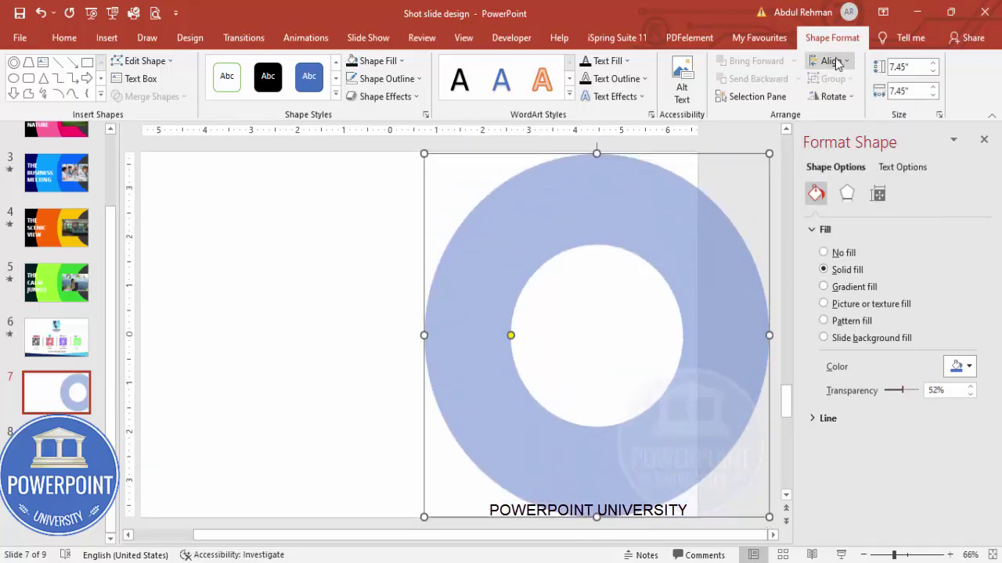
pyautogui.click(829, 61)
pyautogui.click(834, 158)
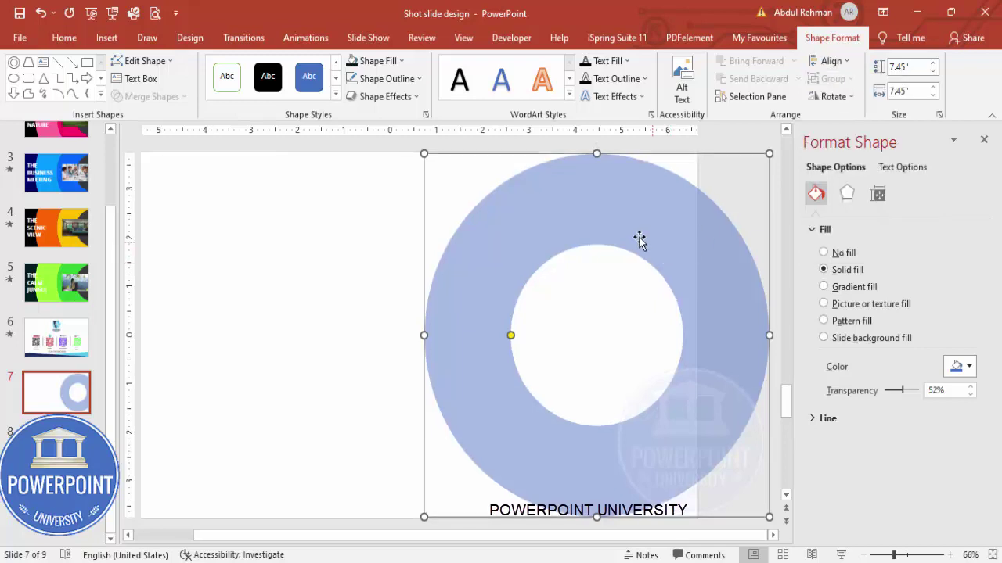
pyautogui.moveTo(561, 230); pyautogui.dragTo(704, 202)
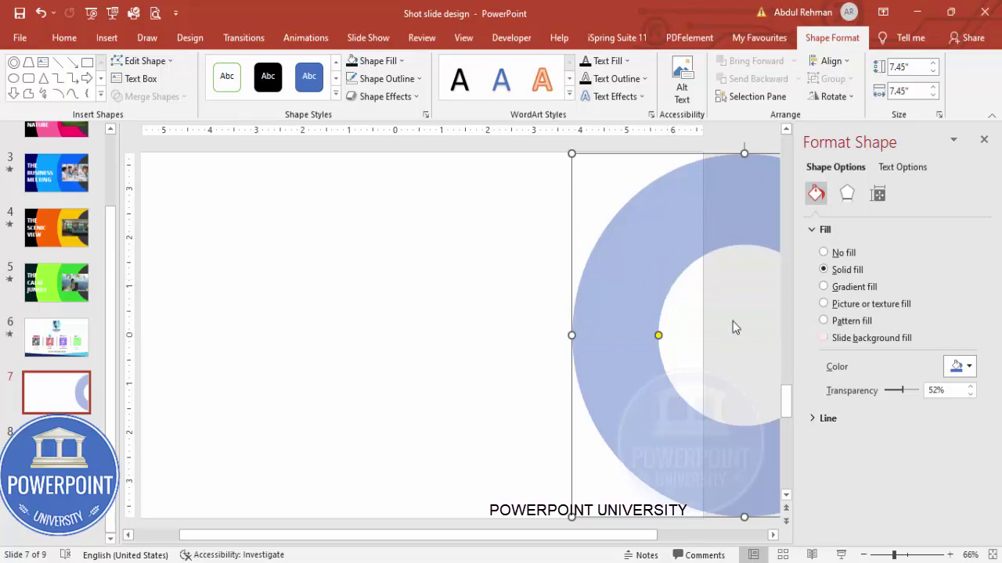
pyautogui.moveTo(658, 336); pyautogui.dragTo(713, 337)
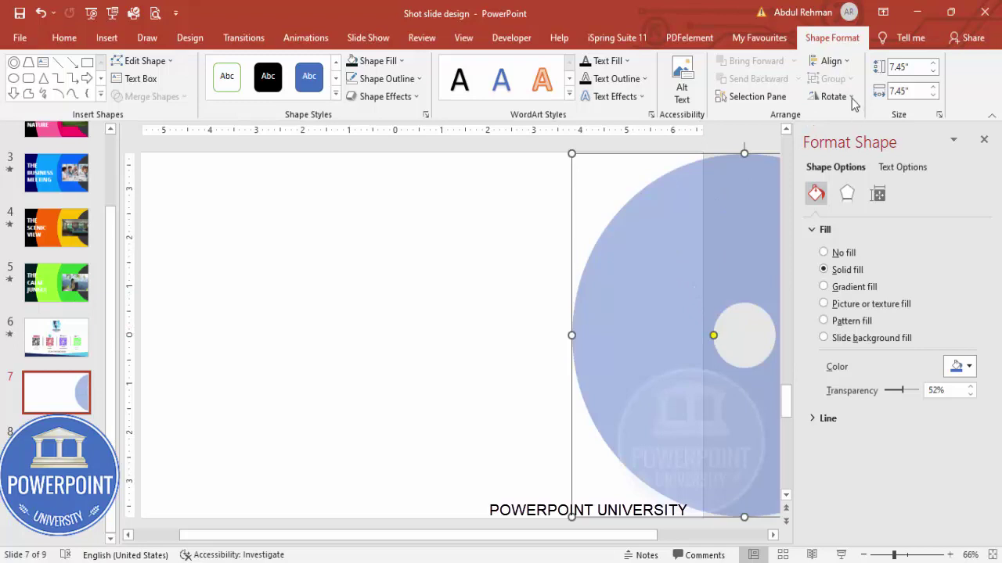
pyautogui.click(832, 61)
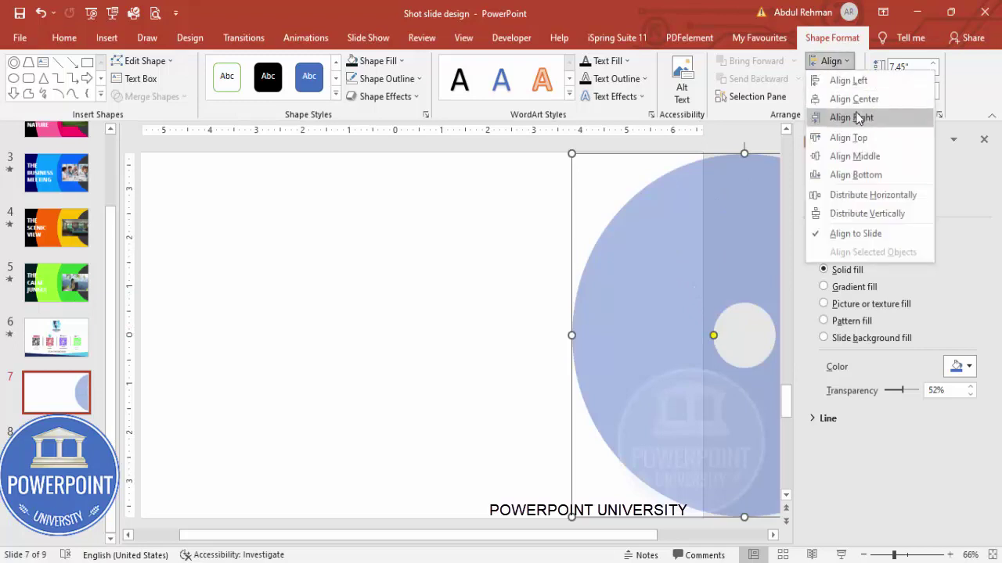
pyautogui.click(834, 157)
pyautogui.click(432, 269)
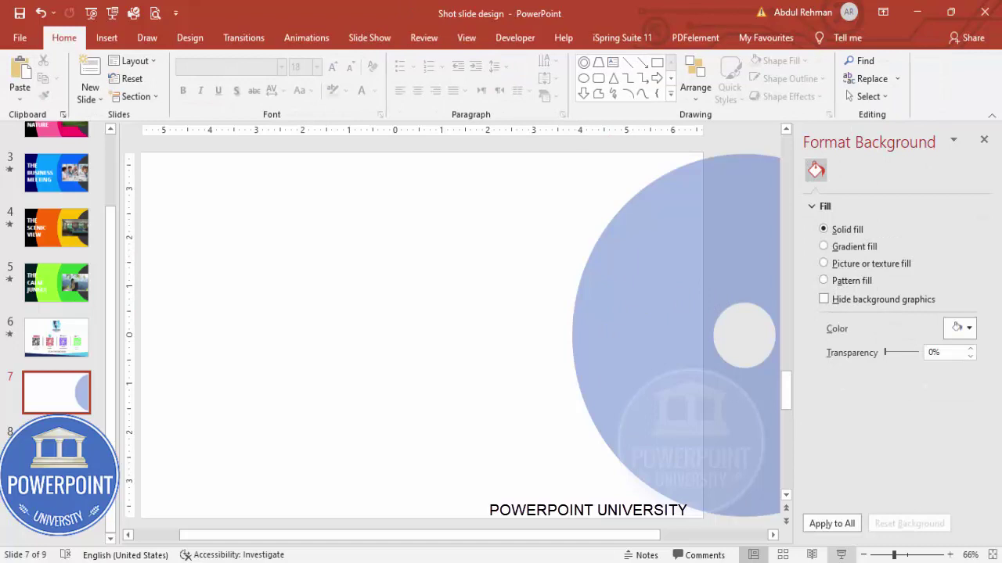
# Zoom out to view the whole slide with the pale blue ring.
pyautogui.click(864, 555)
pyautogui.click(864, 555)
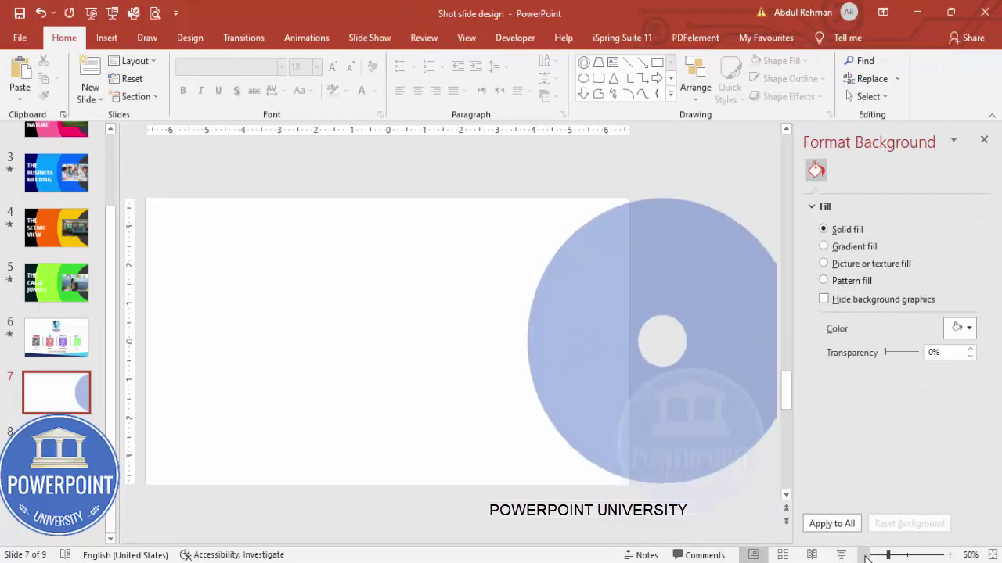
pyautogui.click(864, 555)
pyautogui.click(864, 555)
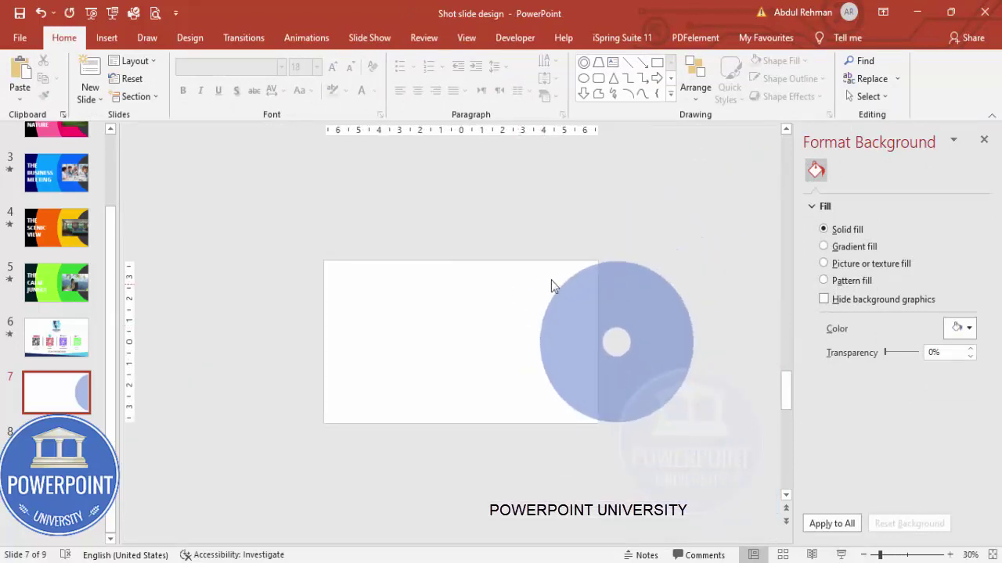
pyautogui.click(601, 288)
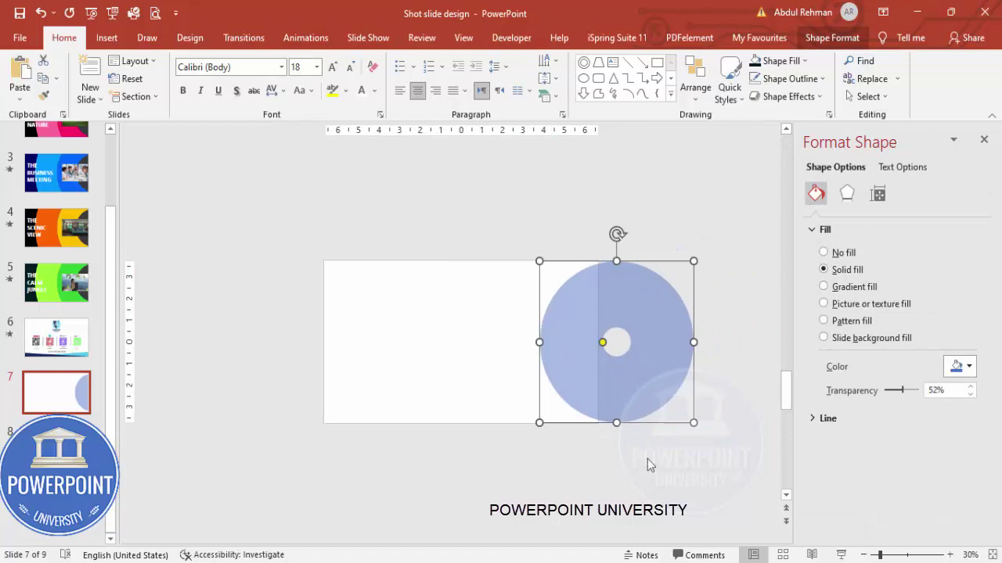
pyautogui.click(414, 227)
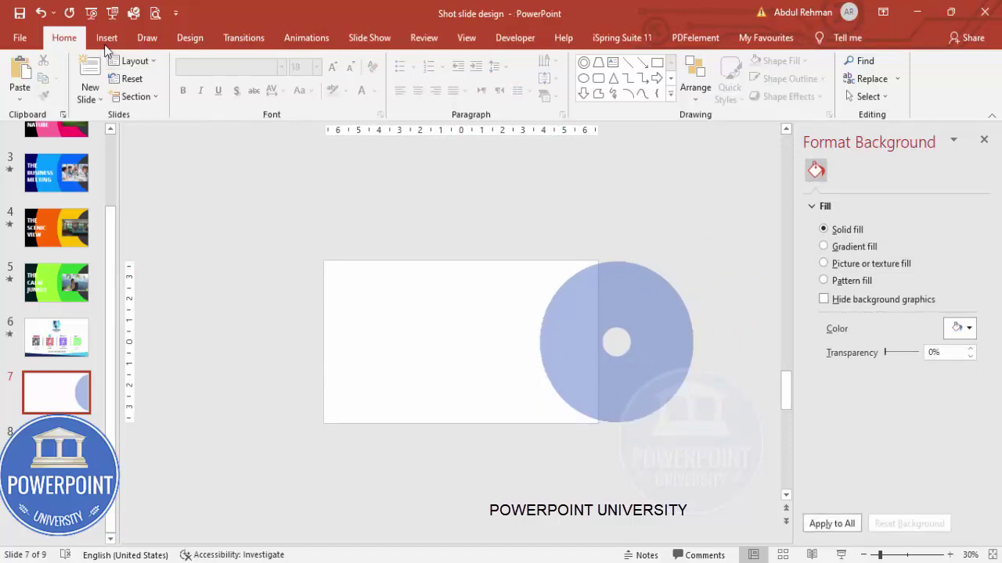
# Insert a second small hollow circle on the slide.
pyautogui.click(107, 39)
pyautogui.click(233, 94)
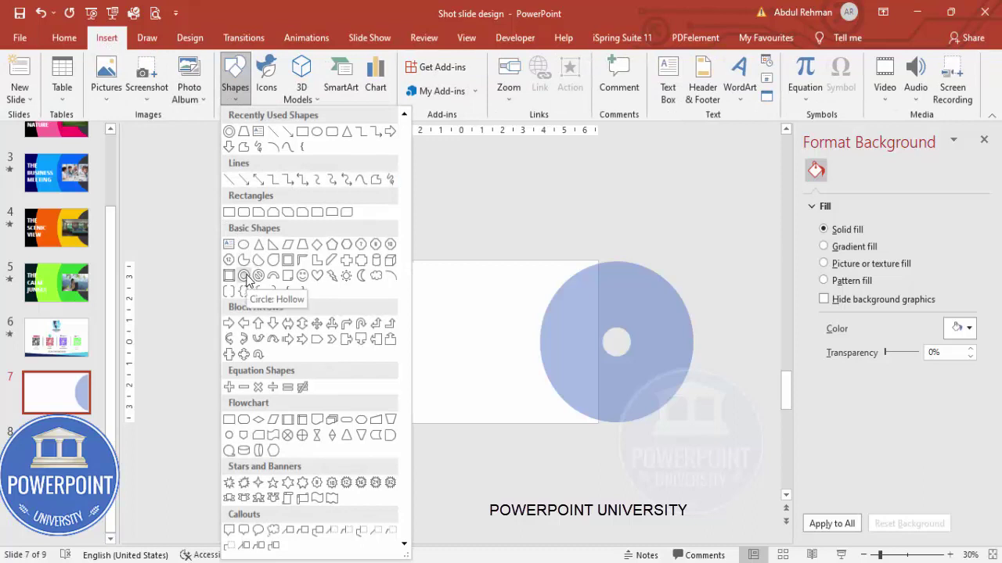
pyautogui.click(245, 277)
pyautogui.click(369, 280)
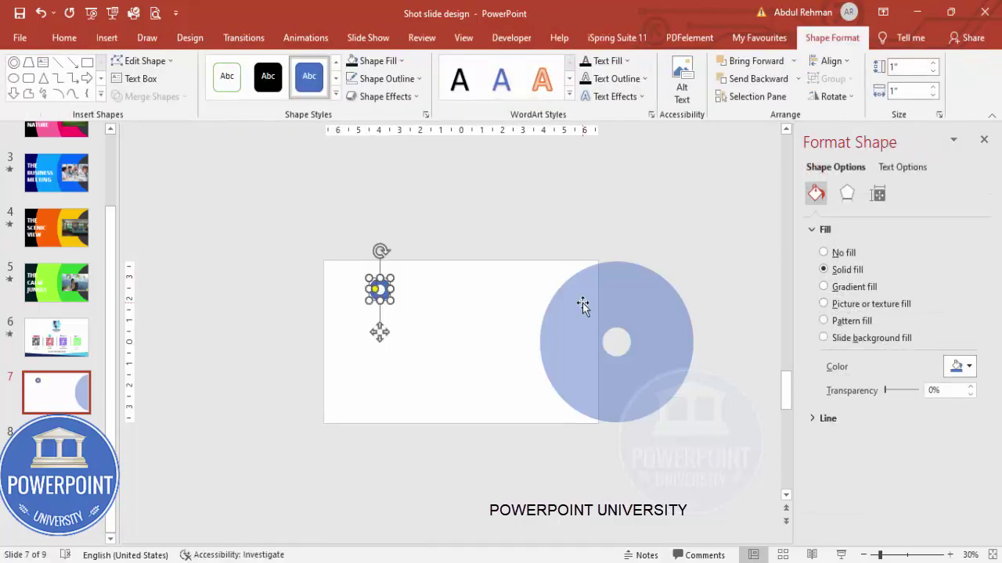
pyautogui.click(614, 292)
pyautogui.click(375, 291)
# Resize the new ring to 15.55 by 15.55 inches.
pyautogui.click(918, 66)
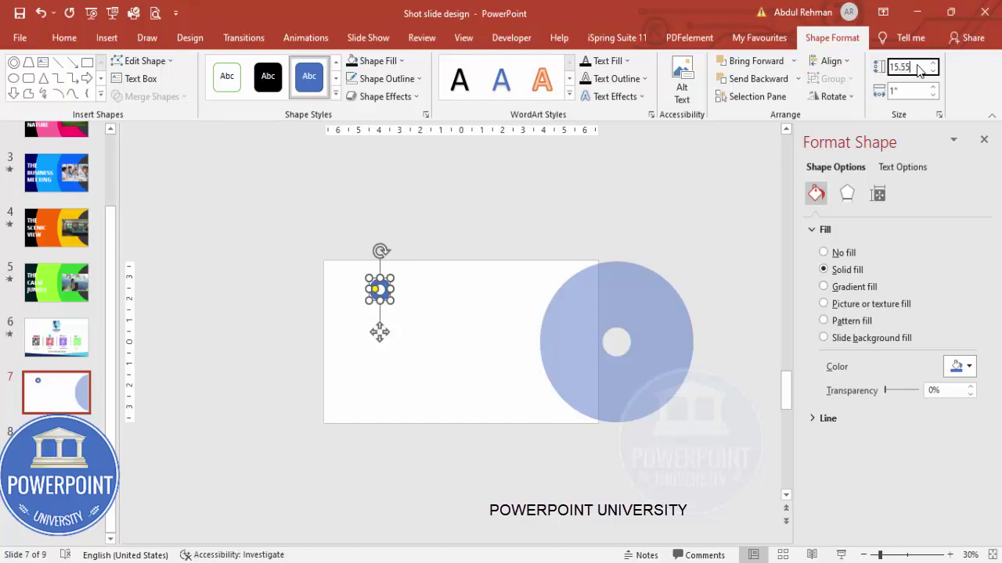
pyautogui.click(918, 91)
pyautogui.press('BackSpace')
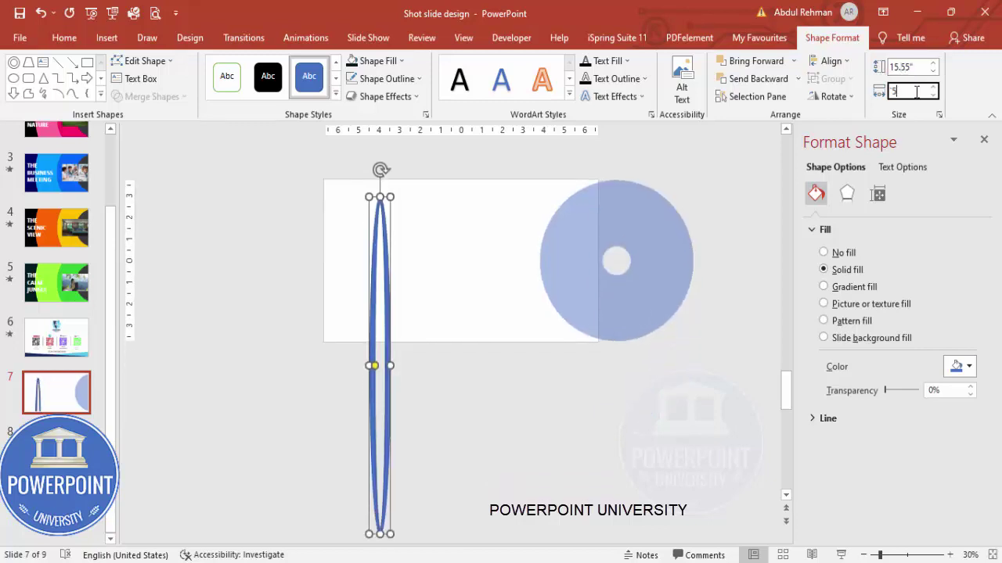
pyautogui.write('15.55')
pyautogui.press('Return')
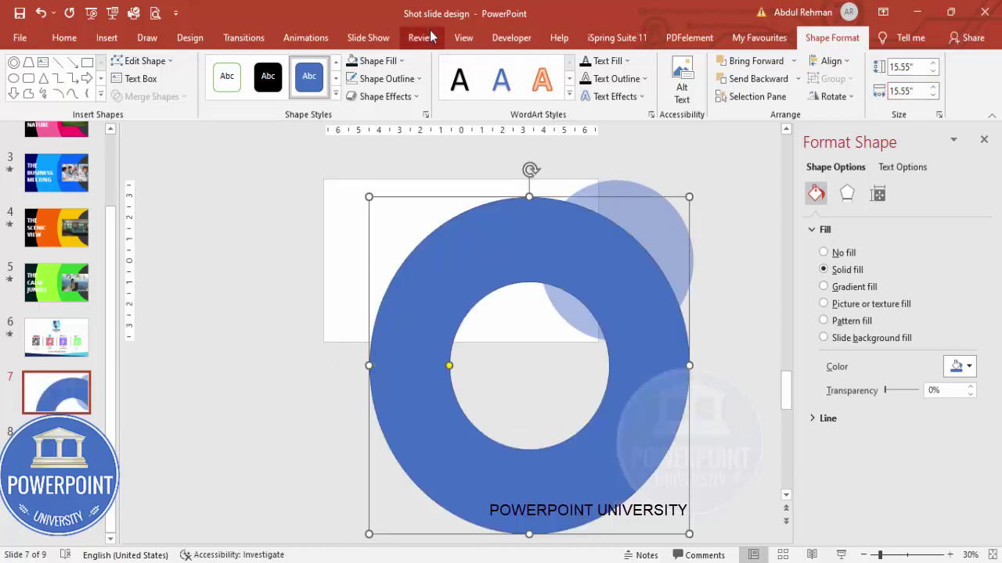
pyautogui.click(417, 85)
# Make the big ring outline-free, yellow and 54% transparent, centred around the blue ring.
pyautogui.click(388, 246)
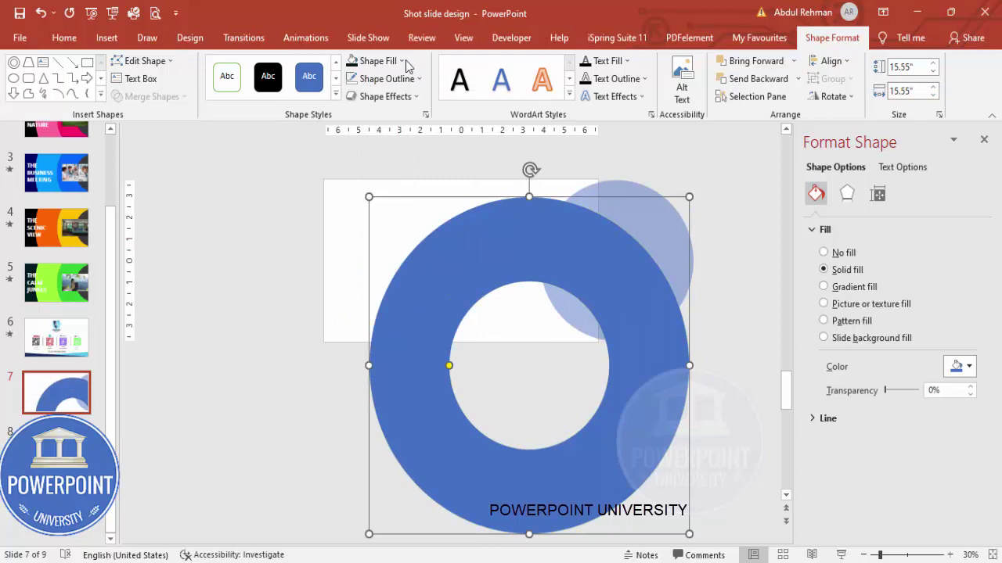
pyautogui.click(393, 65)
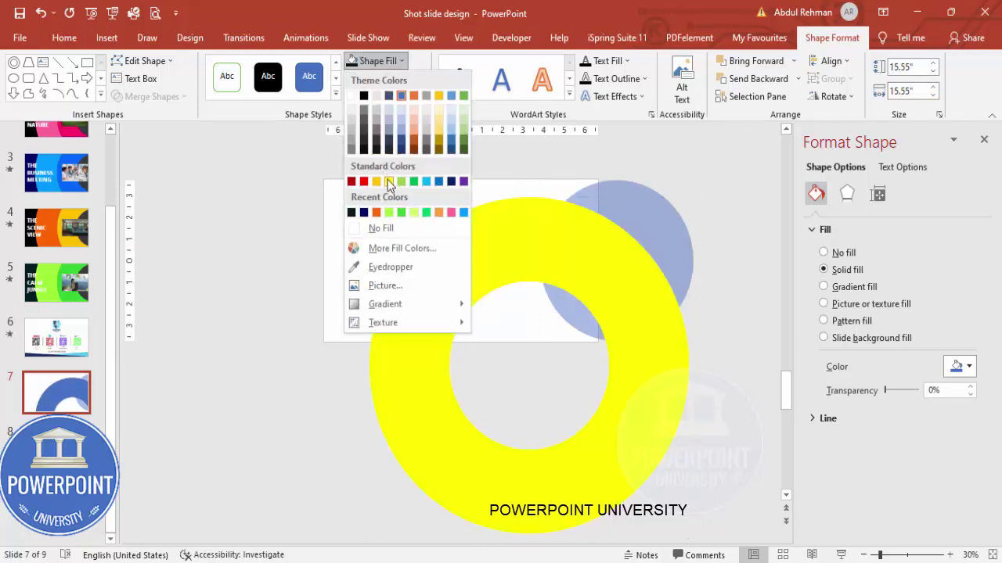
pyautogui.click(387, 178)
pyautogui.moveTo(885, 390)
pyautogui.mouseDown()
pyautogui.moveTo(910, 391)
pyautogui.moveTo(903, 399)
pyautogui.mouseUp()
pyautogui.moveTo(608, 436); pyautogui.dragTo(690, 336)
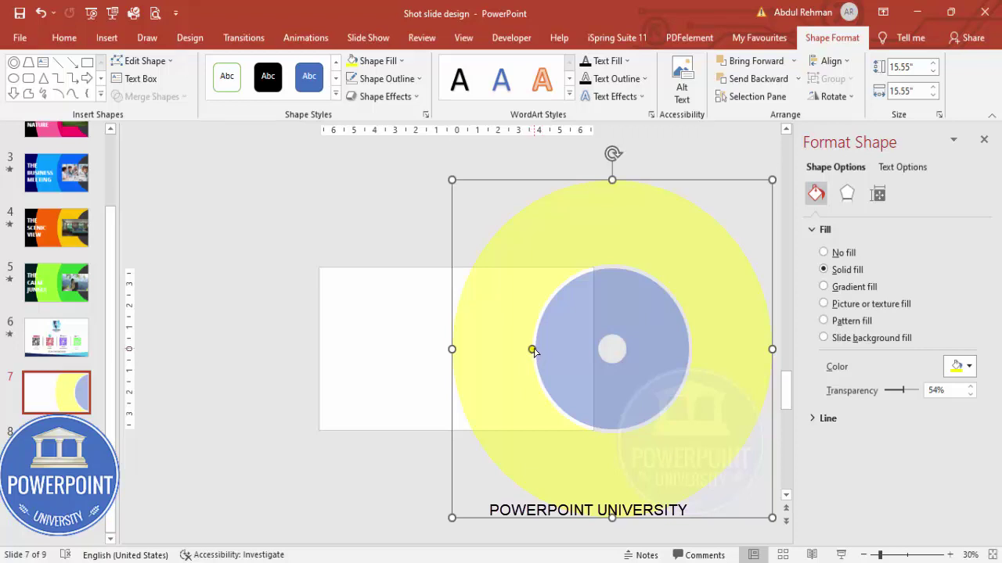
# Check the alignment options, then reselect the large yellow ring.
pyautogui.click(831, 61)
pyautogui.click(867, 155)
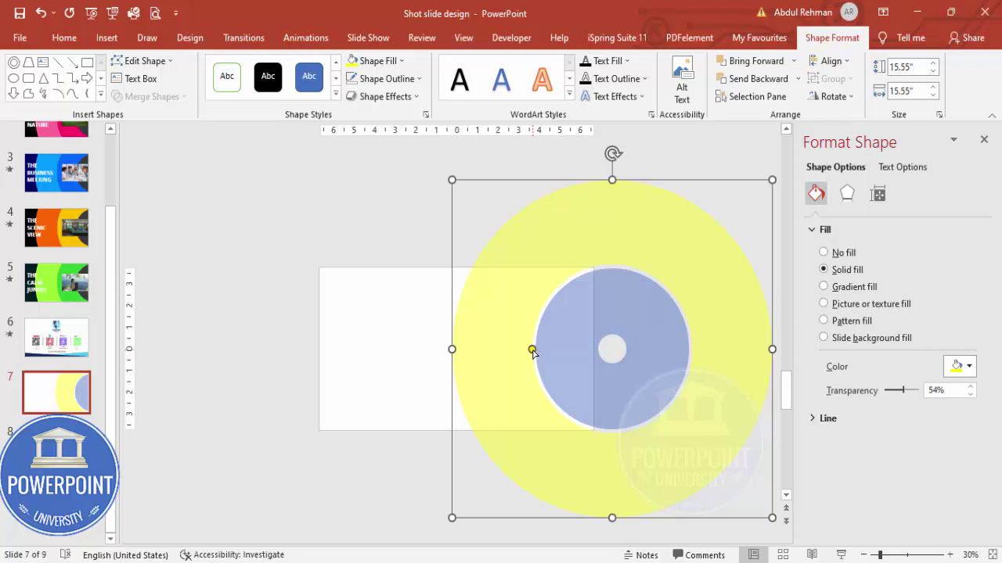
pyautogui.press('Escape')
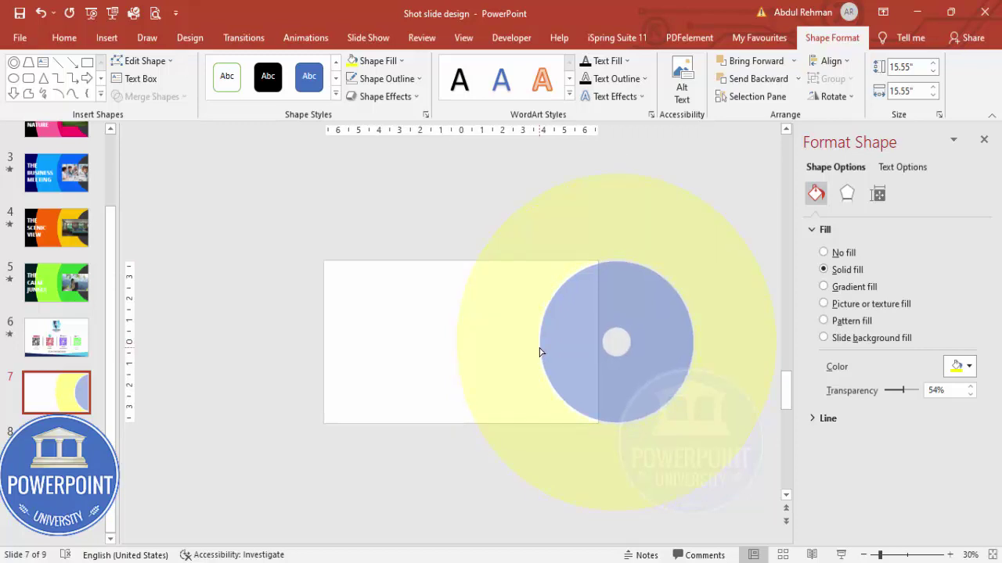
pyautogui.click(542, 349)
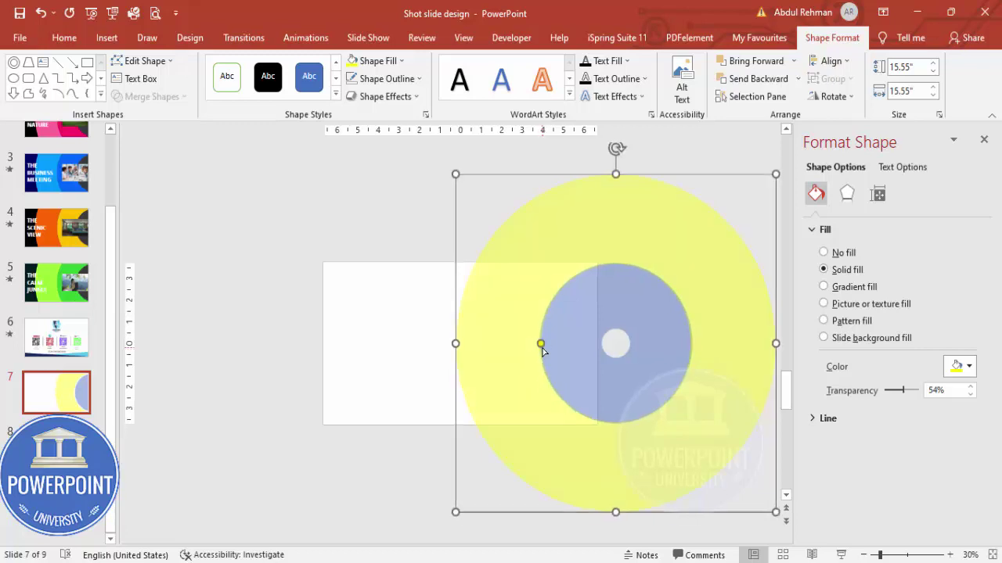
pyautogui.click(375, 225)
pyautogui.click(532, 240)
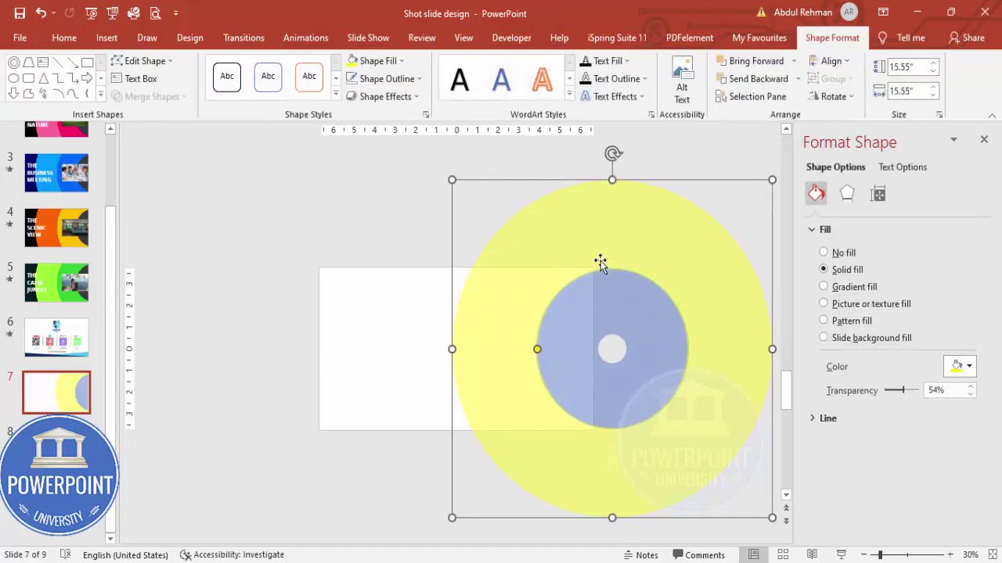
# Duplicate the yellow ring, recolour the copy purple and resize it to 24.65 by 24.65 inches.
pyautogui.moveTo(600, 261); pyautogui.dragTo(487, 261)
pyautogui.click(401, 61)
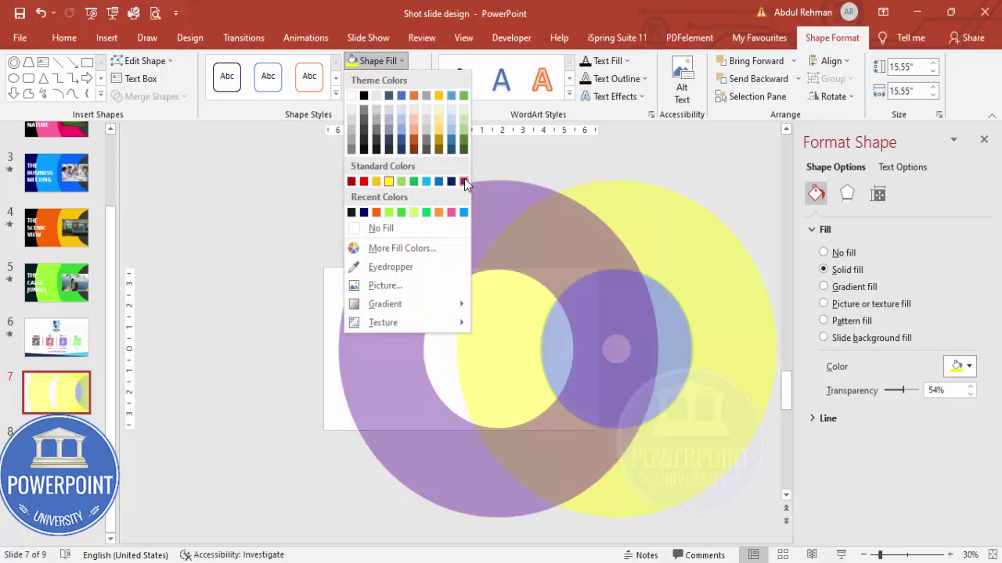
pyautogui.click(464, 178)
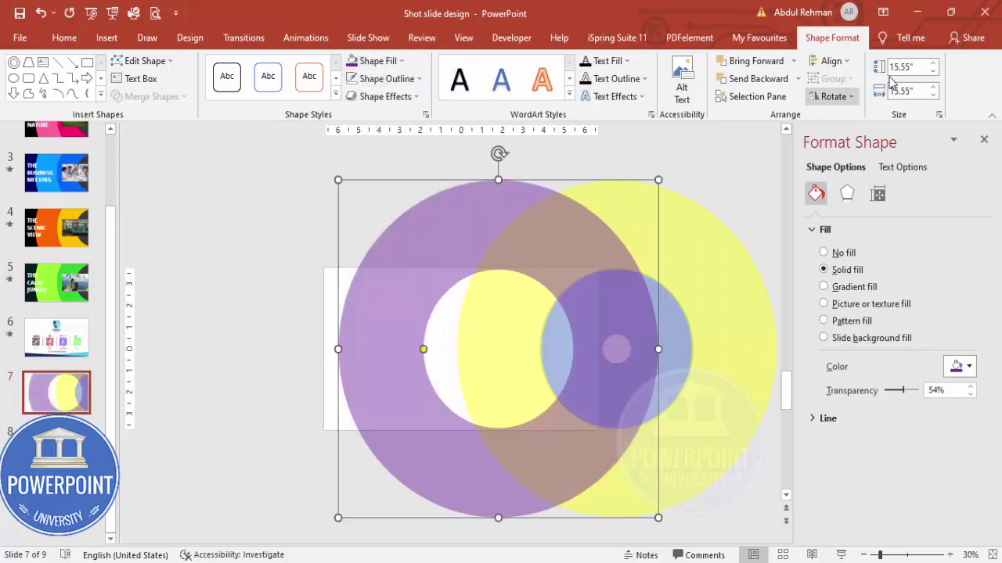
pyautogui.click(914, 68)
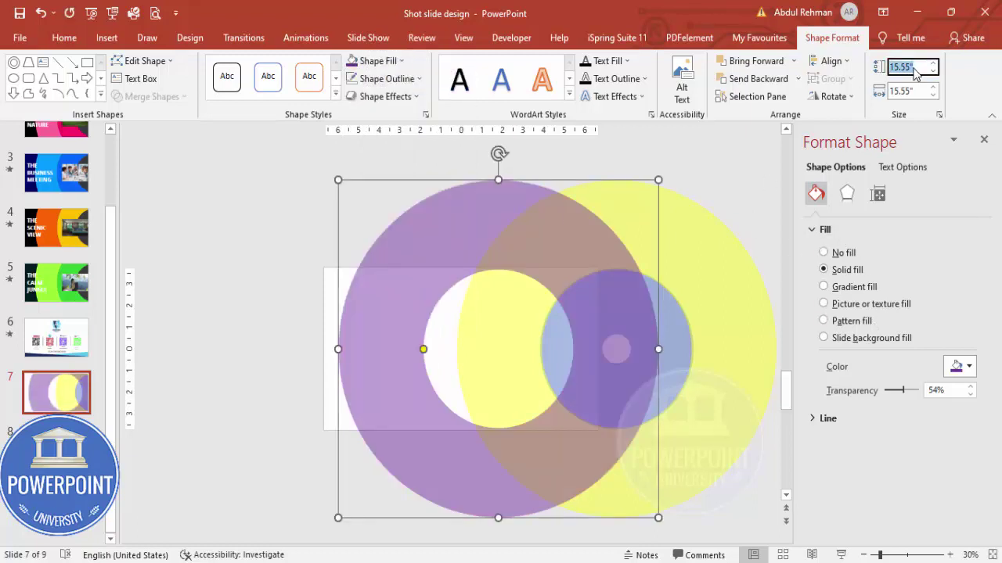
pyautogui.write('24.65')
pyautogui.click(917, 93)
pyautogui.write('2')
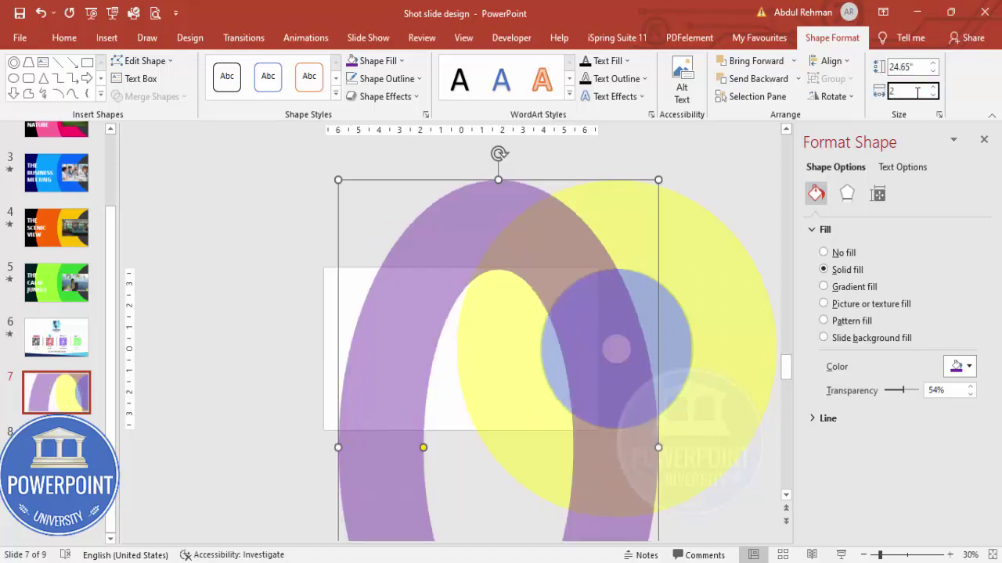
pyautogui.write('4.65')
pyautogui.press('Return')
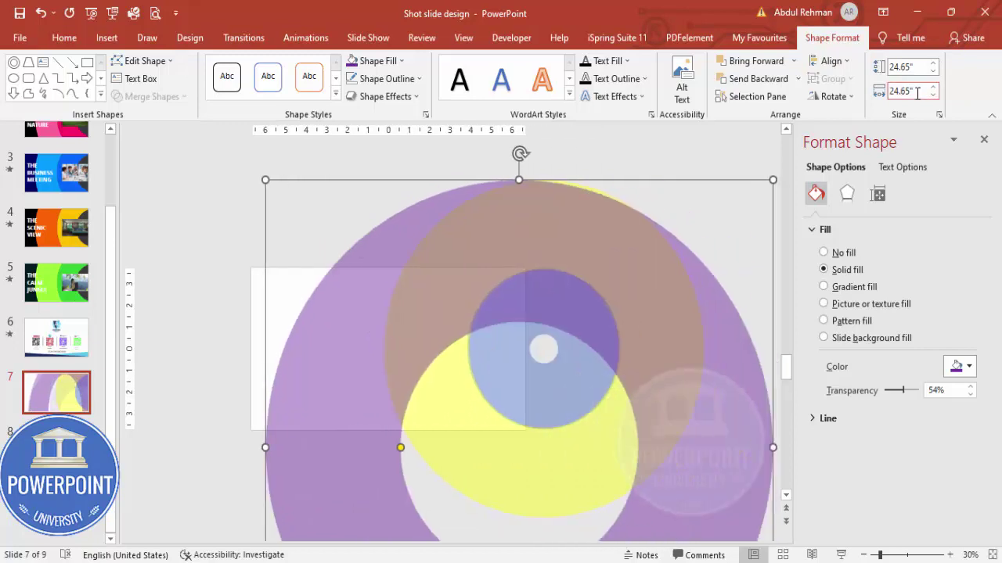
# Centre the purple ring on the other rings with Align.
pyautogui.click(831, 61)
pyautogui.click(839, 154)
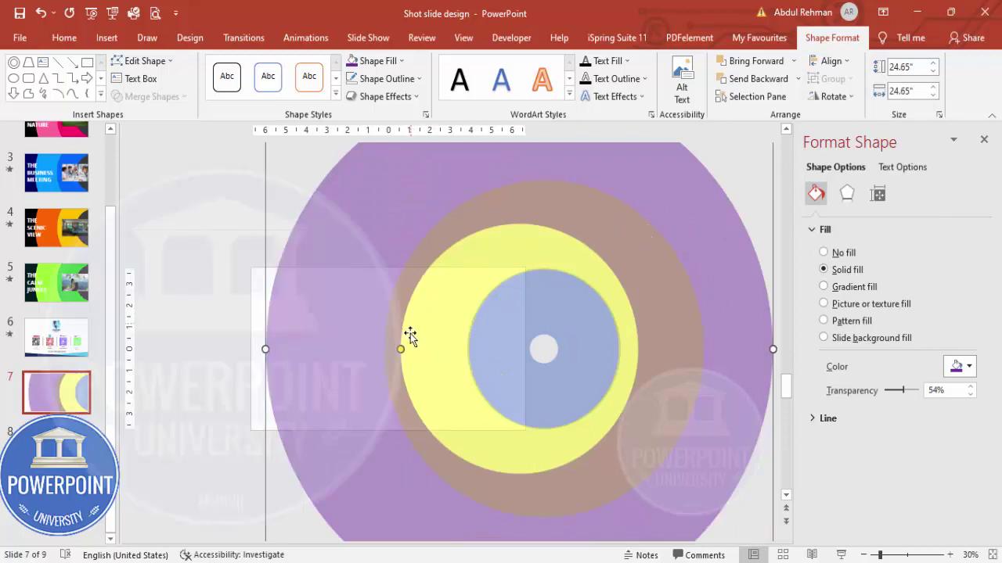
pyautogui.hotkey('ctrl', 'z')
pyautogui.hotkey('ctrl', 'y')
pyautogui.hotkey('ctrl', 'y')
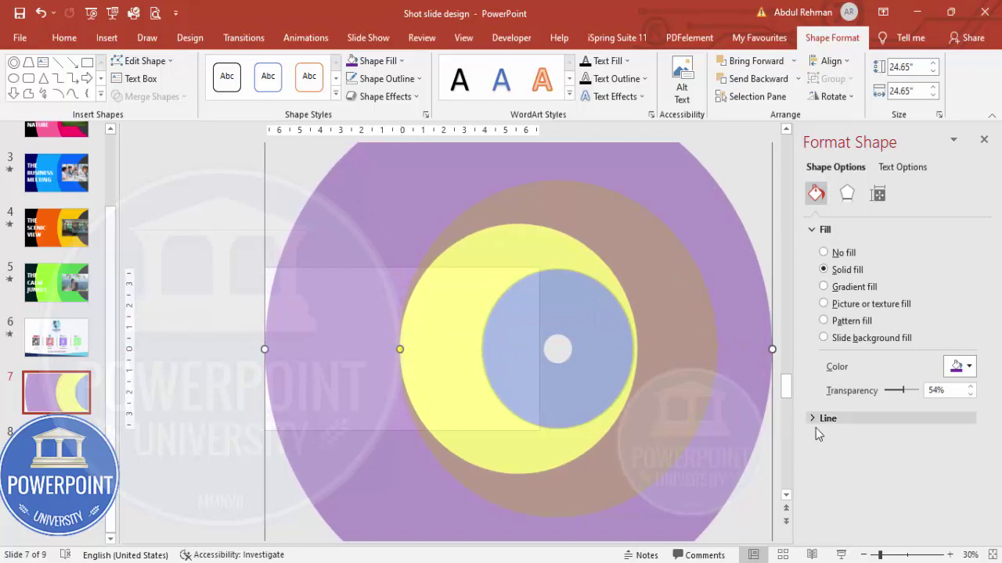
# Nudge the ring group slightly right and make the purple ring slightly thinner.
pyautogui.click(864, 555)
pyautogui.click(864, 555)
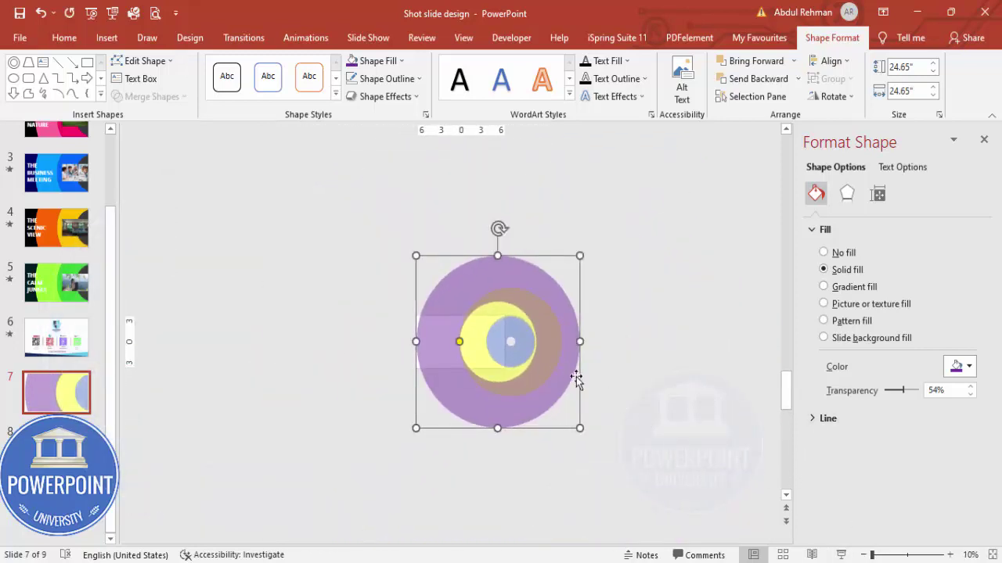
pyautogui.moveTo(459, 342); pyautogui.dragTo(446, 342)
pyautogui.moveTo(536, 284); pyautogui.dragTo(545, 284)
pyautogui.click(896, 554)
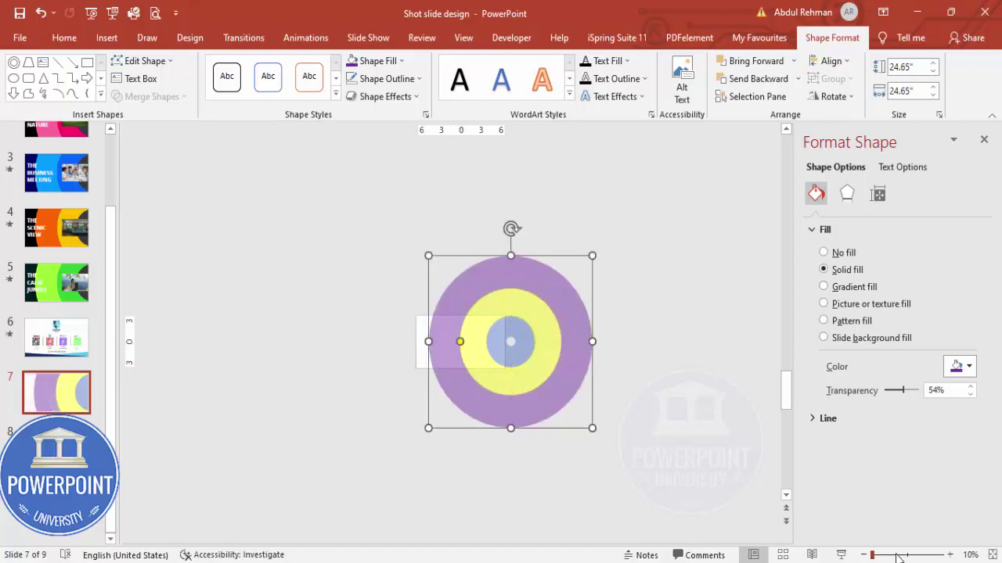
pyautogui.moveTo(567, 543); pyautogui.dragTo(505, 540)
pyautogui.moveTo(209, 342); pyautogui.dragTo(206, 341)
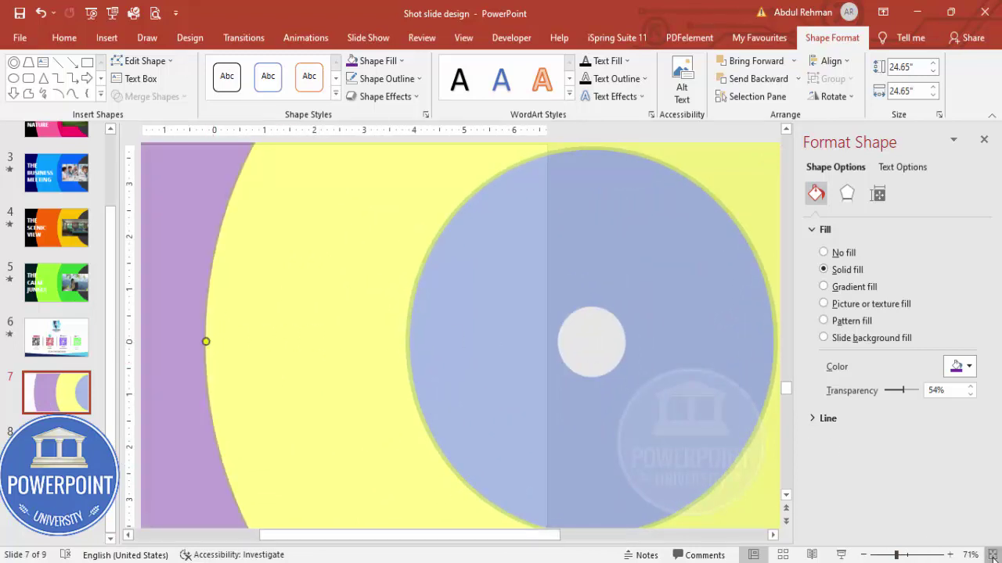
pyautogui.scroll(-1, 601, 445)
pyautogui.moveTo(893, 557); pyautogui.dragTo(878, 555)
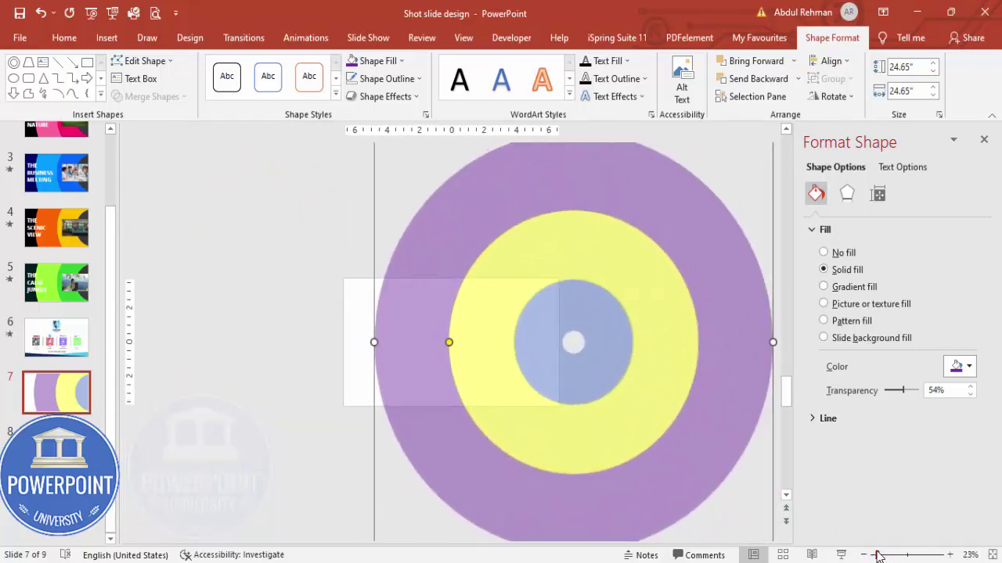
# Check the blue, yellow and purple rings by selecting each in turn.
pyautogui.click(337, 282)
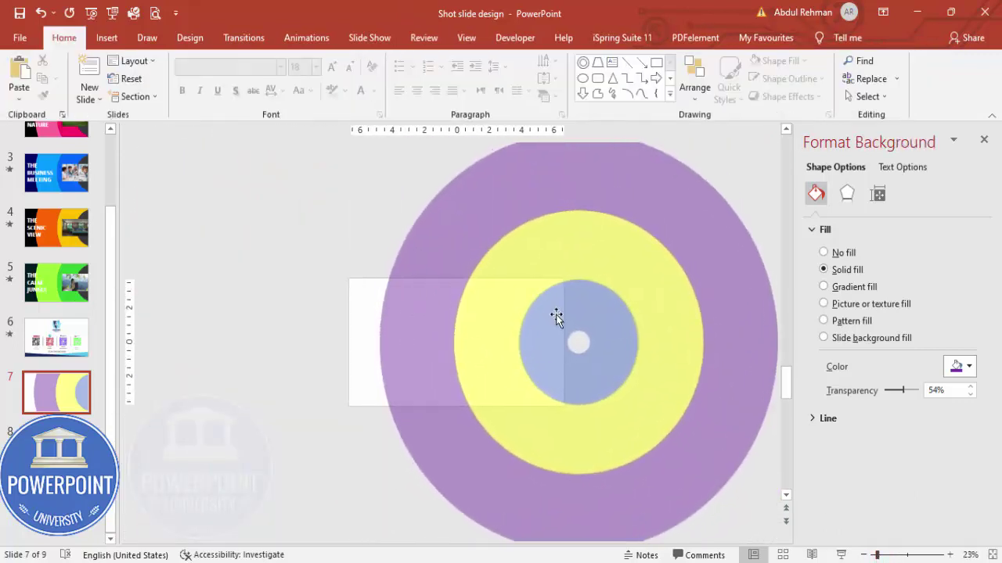
pyautogui.click(601, 307)
pyautogui.click(536, 240)
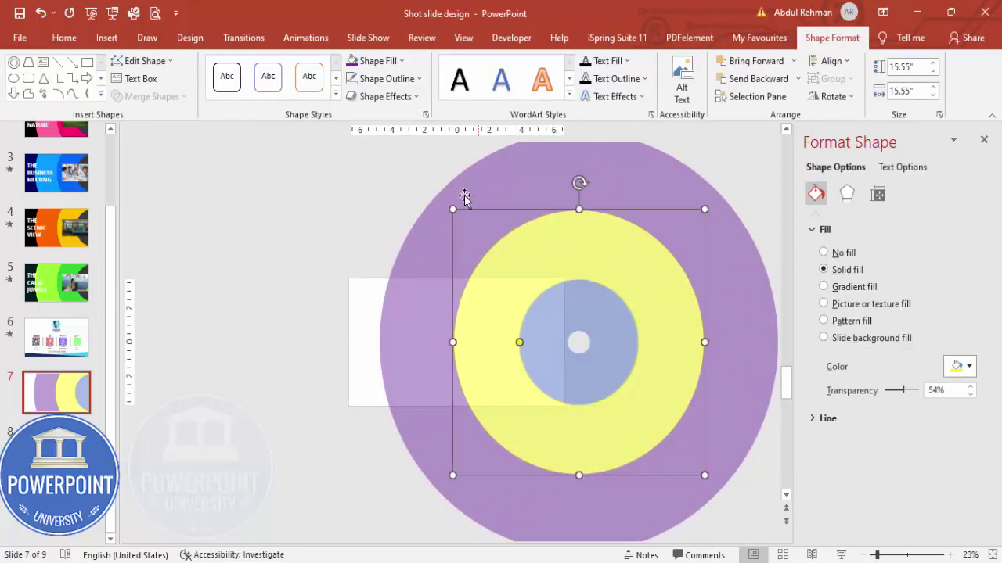
pyautogui.click(467, 193)
pyautogui.click(343, 236)
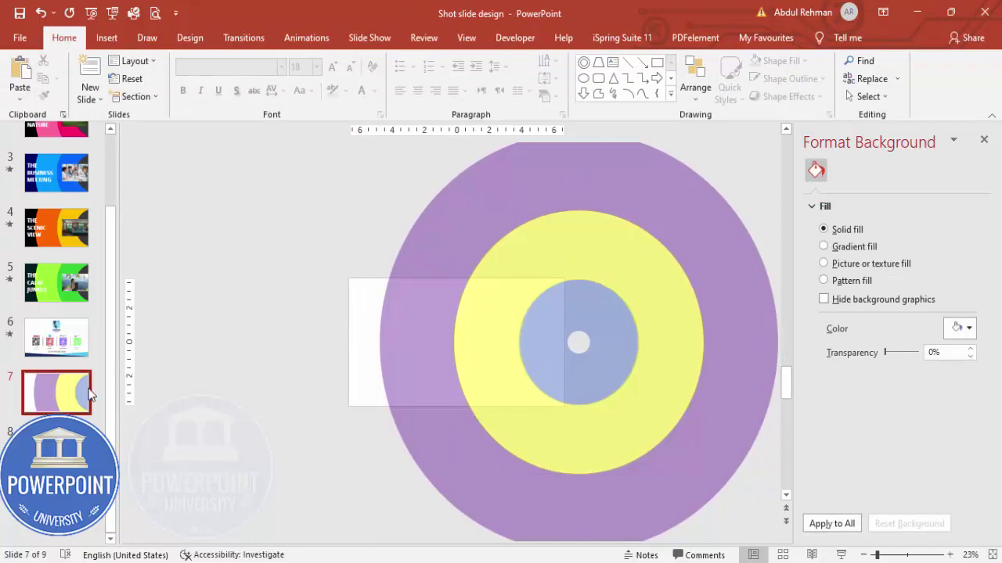
# Duplicate slide 7 and return to the original slide 7.
pyautogui.rightClick(65, 404)
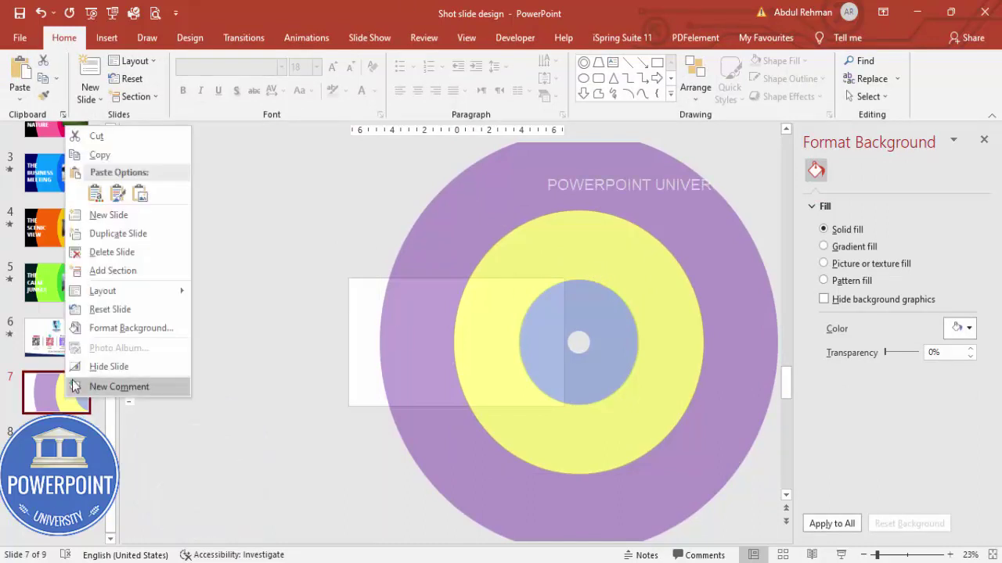
pyautogui.click(125, 233)
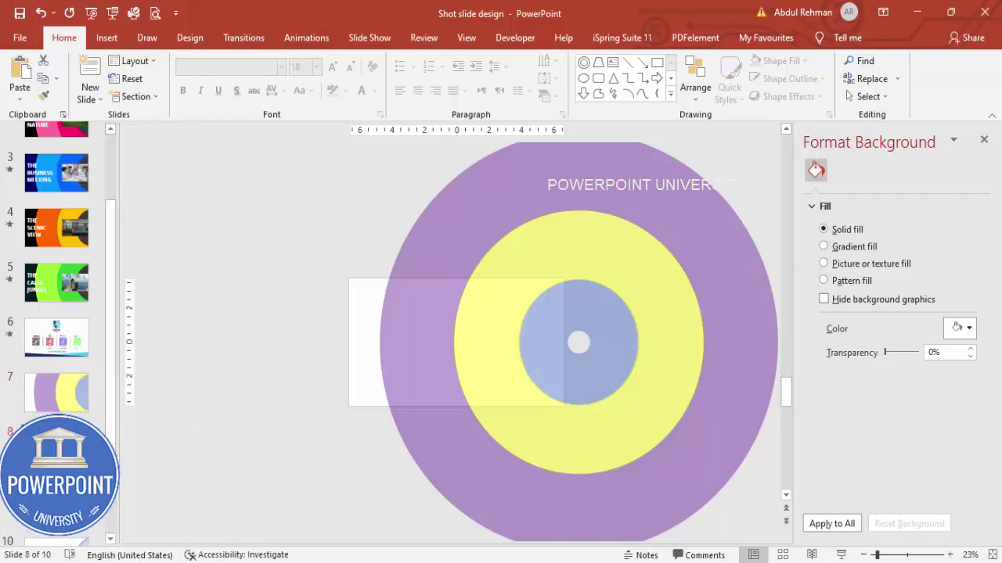
pyautogui.click(74, 402)
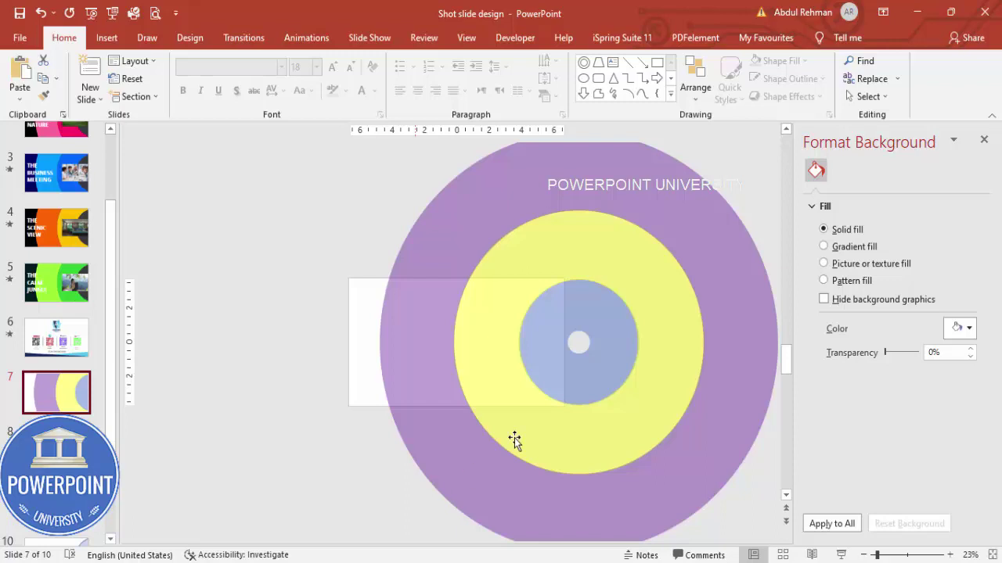
# Fill the centre circle dark navy and set its transparency to 52%.
pyautogui.click(608, 316)
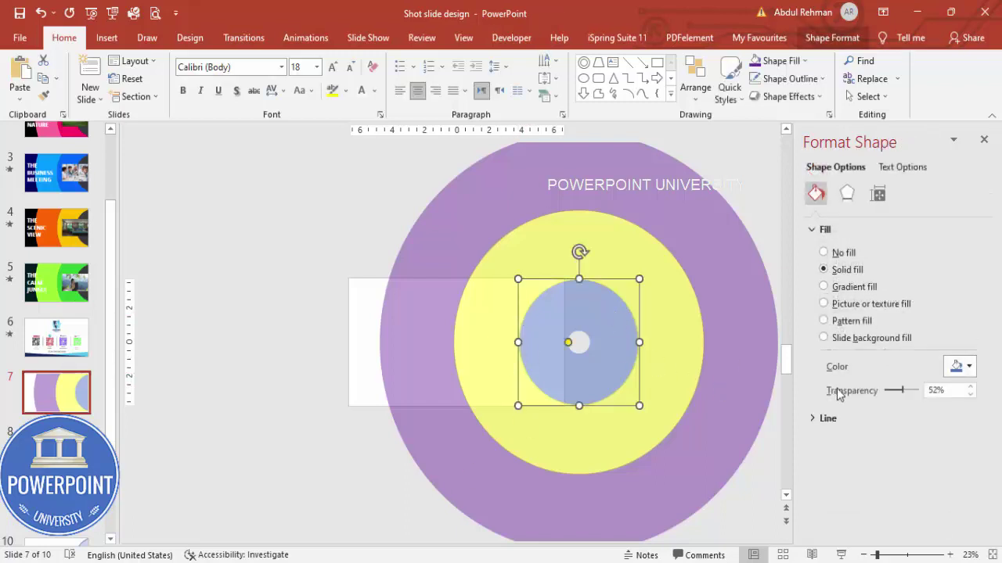
pyautogui.moveTo(903, 394); pyautogui.dragTo(884, 393)
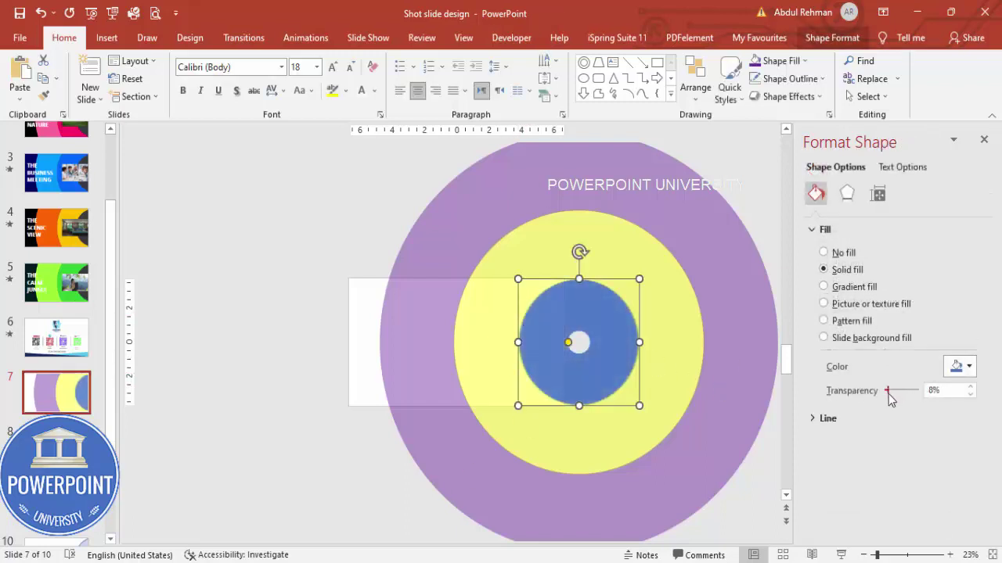
pyautogui.click(779, 60)
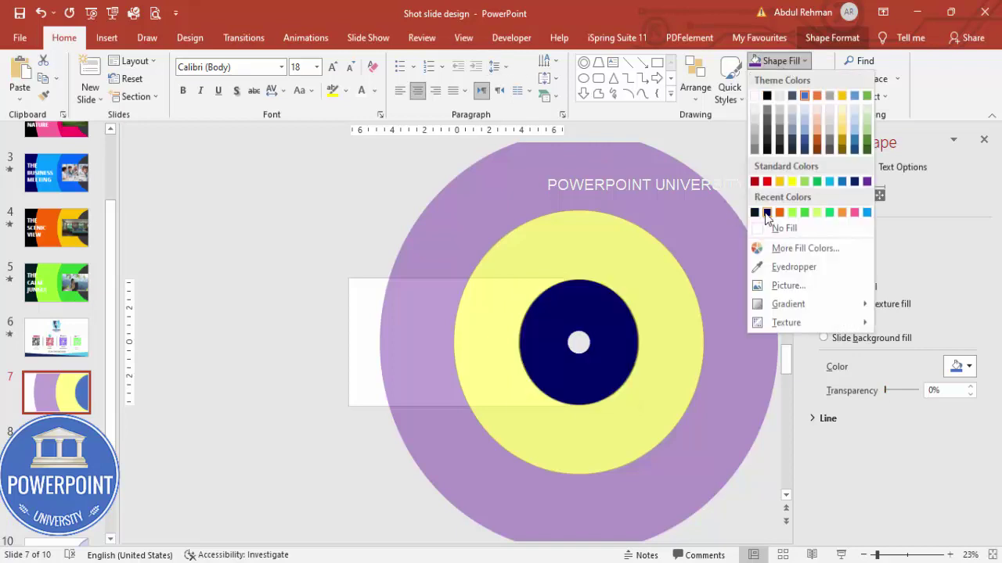
pyautogui.click(784, 150)
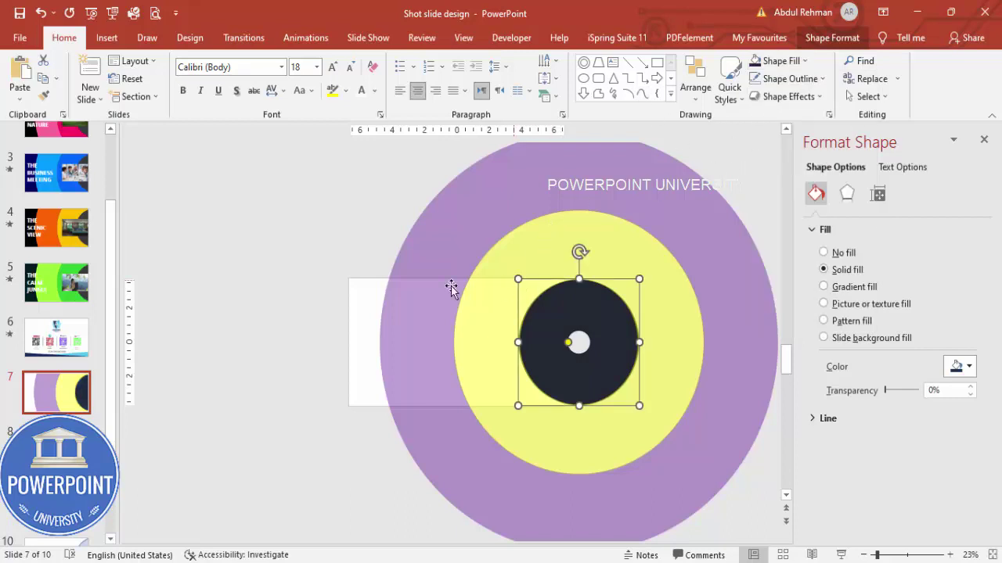
pyautogui.click(333, 262)
pyautogui.click(551, 298)
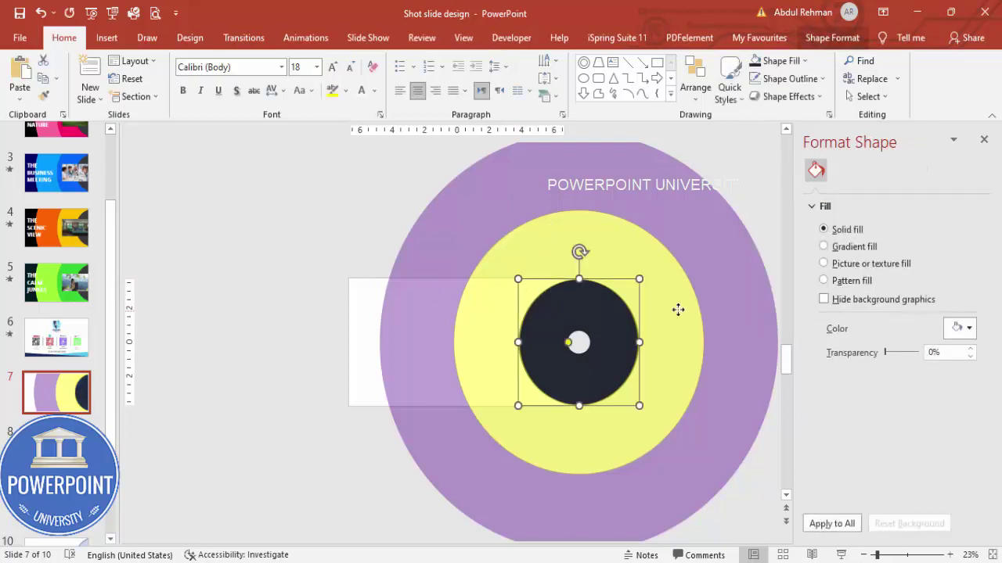
pyautogui.moveTo(885, 391); pyautogui.dragTo(902, 390)
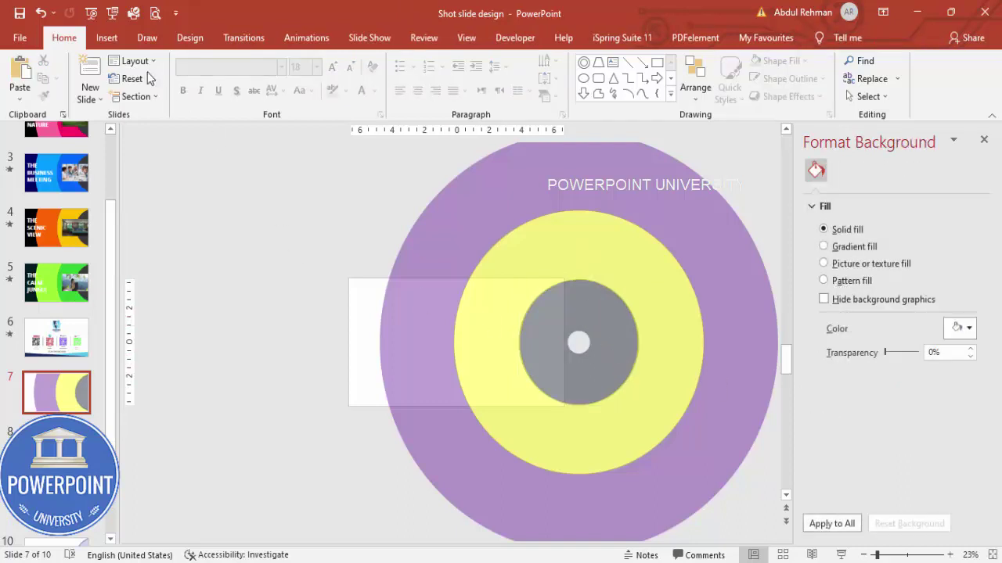
# Draw an outline-free rectangle covering the right half of the grey centre circle.
pyautogui.click(106, 37)
pyautogui.click(235, 78)
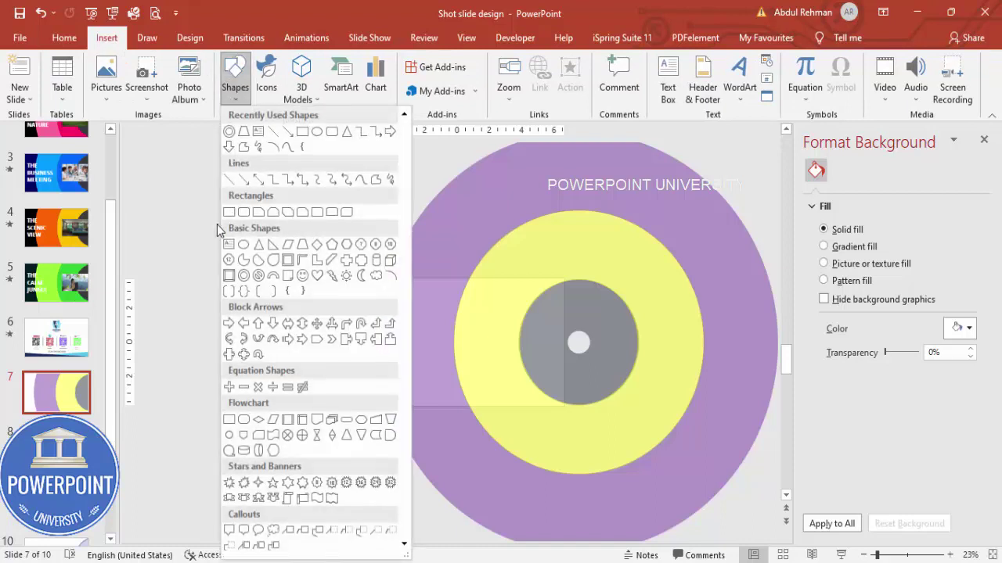
pyautogui.click(229, 212)
pyautogui.moveTo(561, 243); pyautogui.dragTo(655, 450)
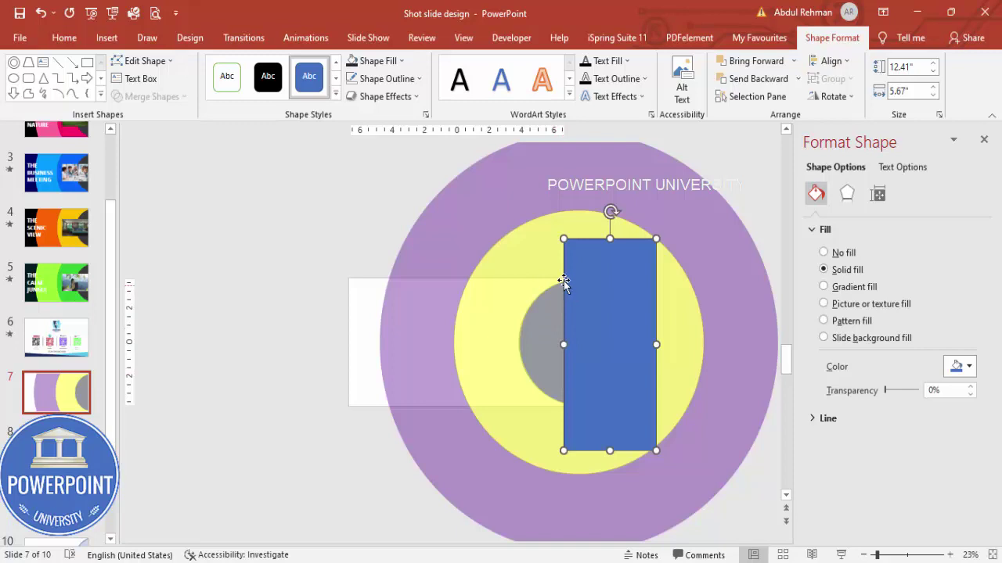
pyautogui.click(386, 78)
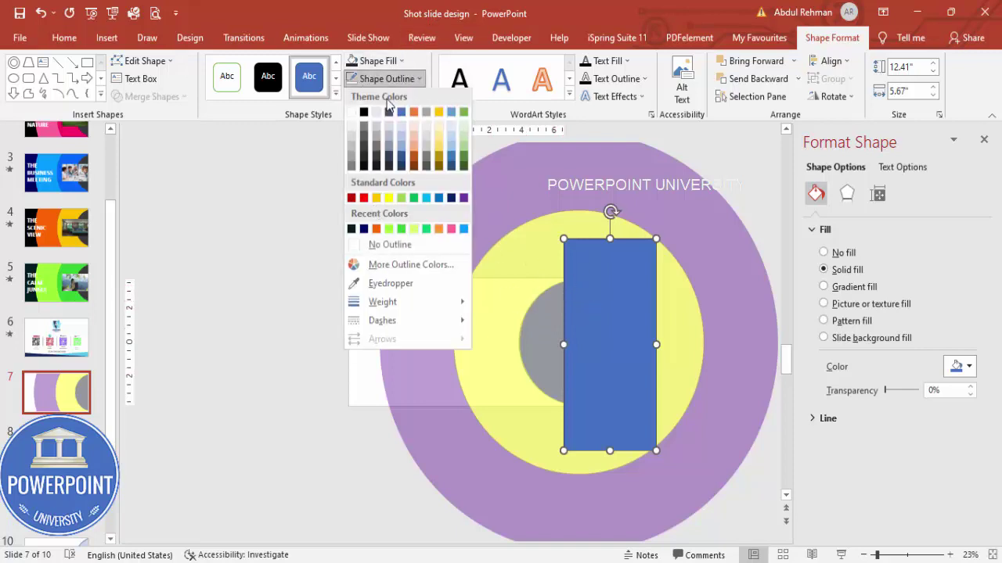
pyautogui.click(384, 246)
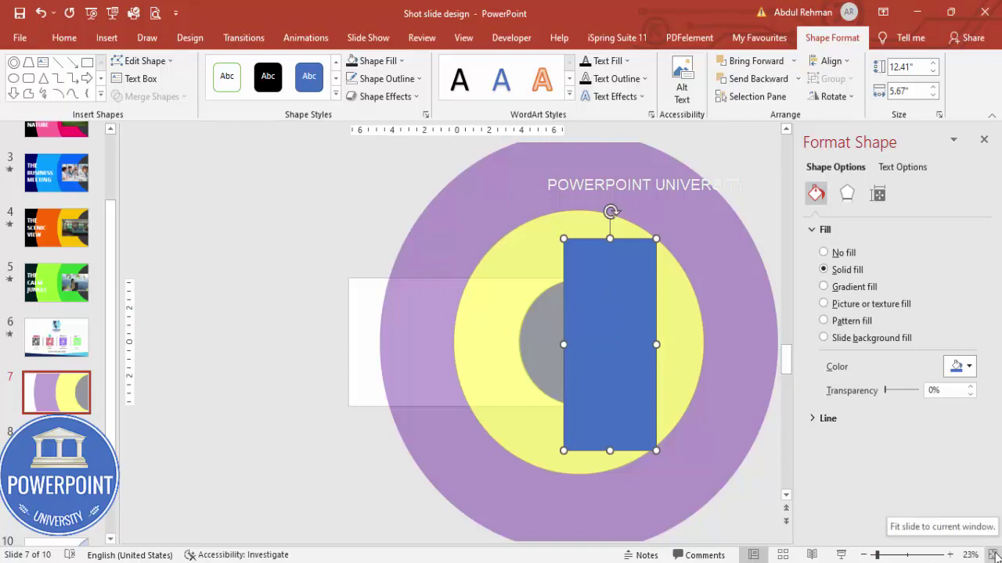
pyautogui.scroll(3, 778, 462)
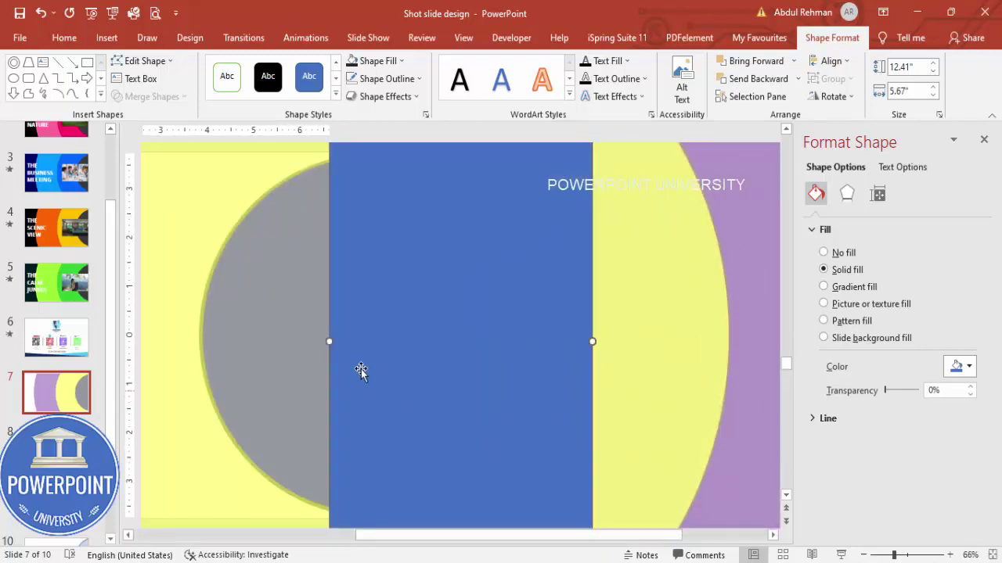
pyautogui.press('Delete')
pyautogui.moveTo(338, 346); pyautogui.dragTo(332, 347)
pyautogui.moveTo(890, 555); pyautogui.dragTo(877, 556)
# Subtract the rectangle from the grey circle with Merge Shapes and make the half-circle 0% transparent.
pyautogui.click(536, 338)
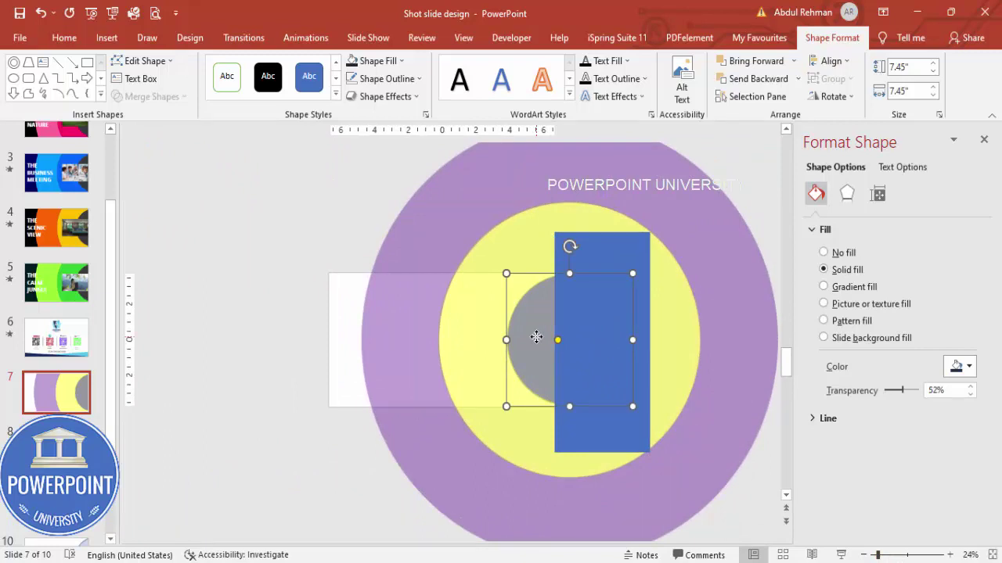
pyautogui.keyDown('shift'); pyautogui.click(602, 248); pyautogui.keyUp('shift')
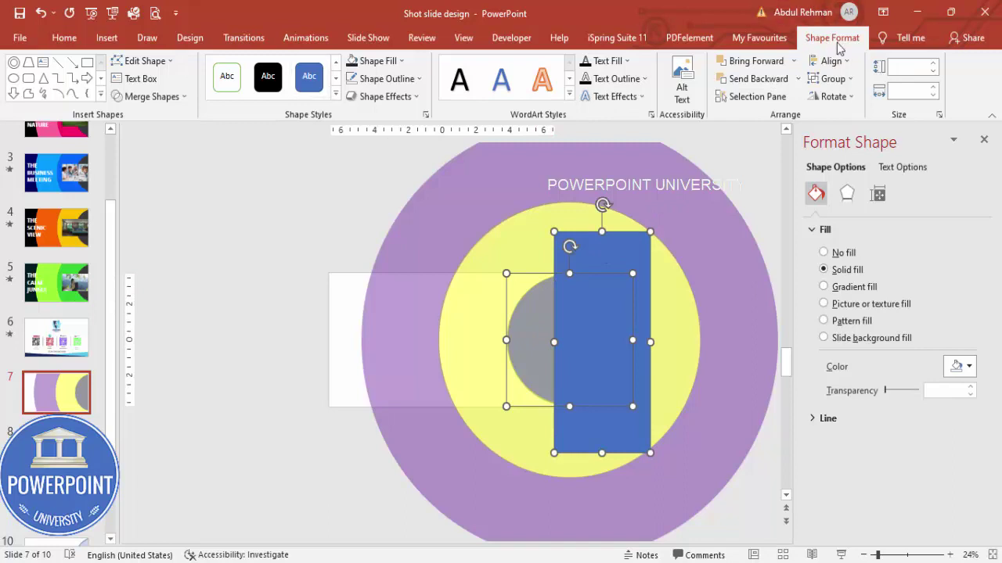
pyautogui.click(149, 96)
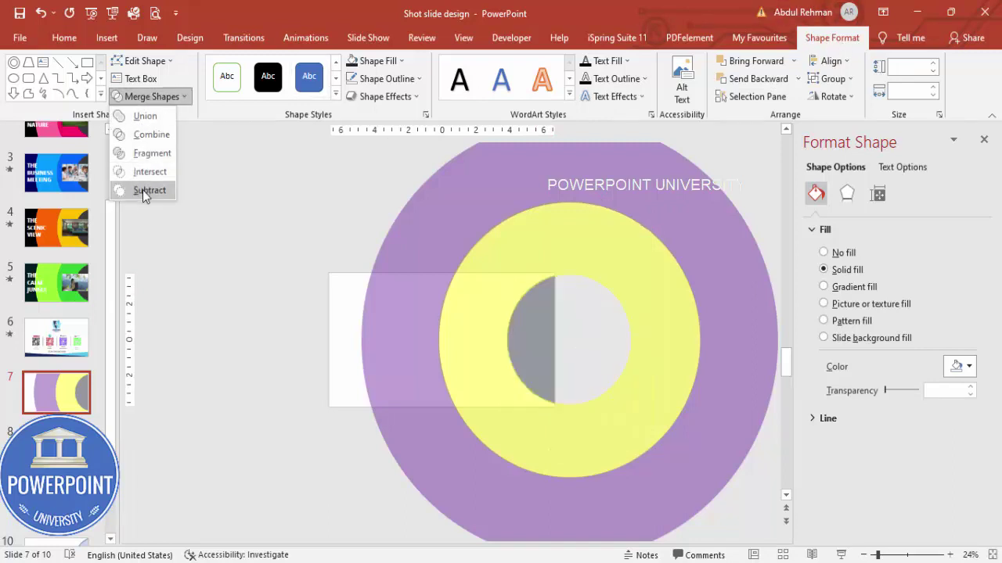
pyautogui.click(143, 190)
pyautogui.moveTo(549, 340); pyautogui.dragTo(619, 339)
pyautogui.hotkey('ctrl', 'z')
pyautogui.moveTo(902, 390); pyautogui.dragTo(861, 401)
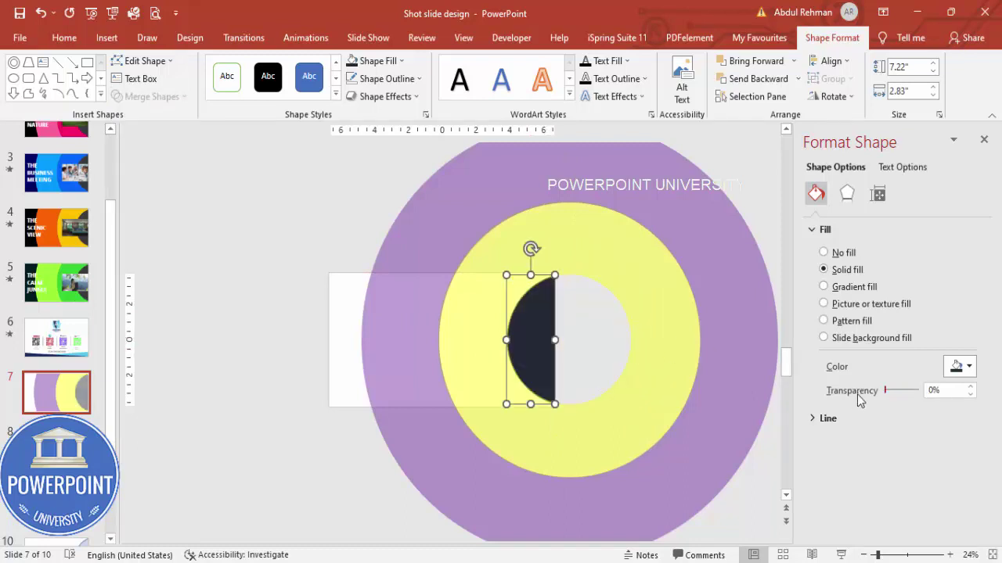
pyautogui.click(280, 272)
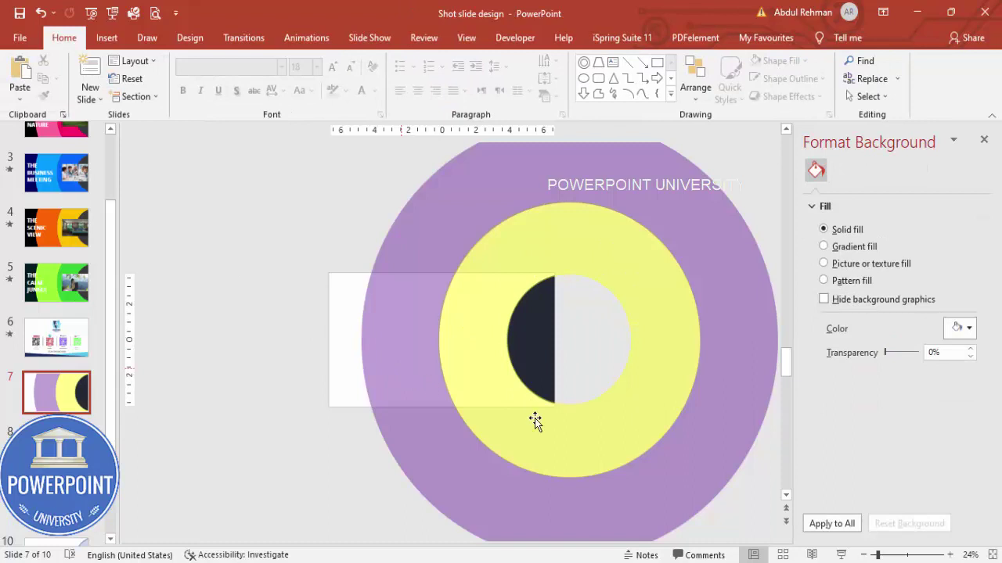
# Draw a rectangle over the right side of the yellow ring.
pyautogui.click(567, 229)
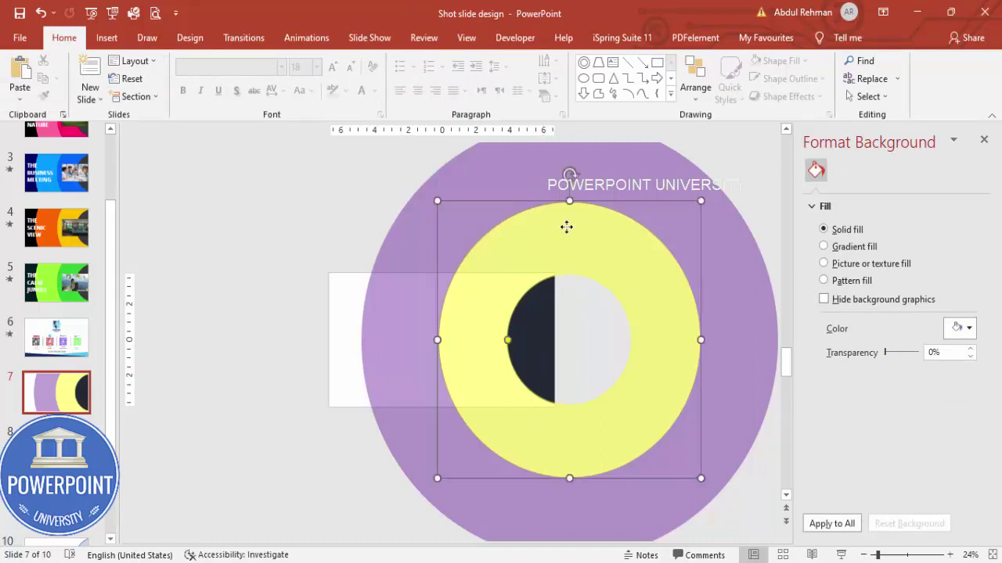
pyautogui.click(587, 171)
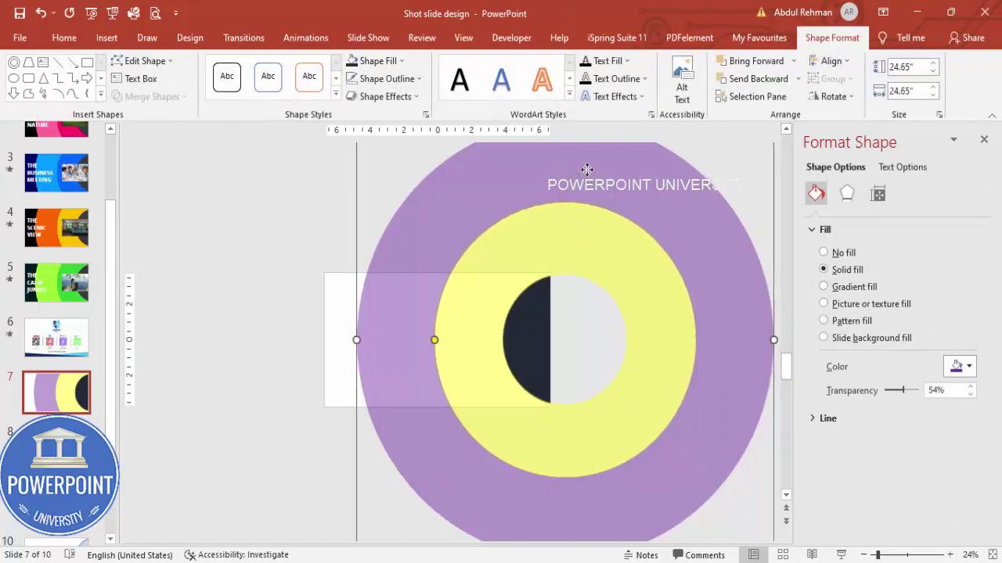
pyautogui.click(322, 213)
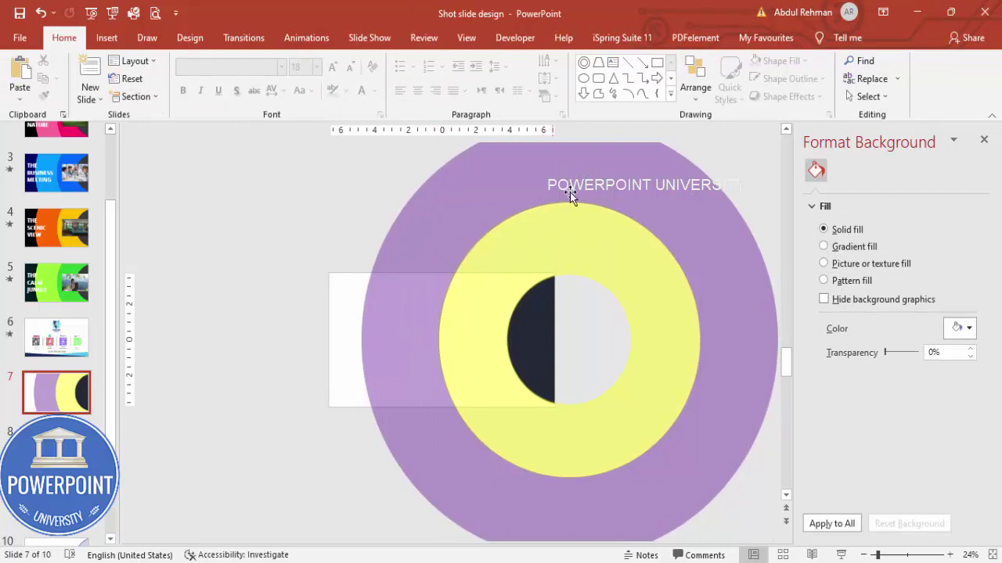
pyautogui.click(576, 253)
pyautogui.click(107, 38)
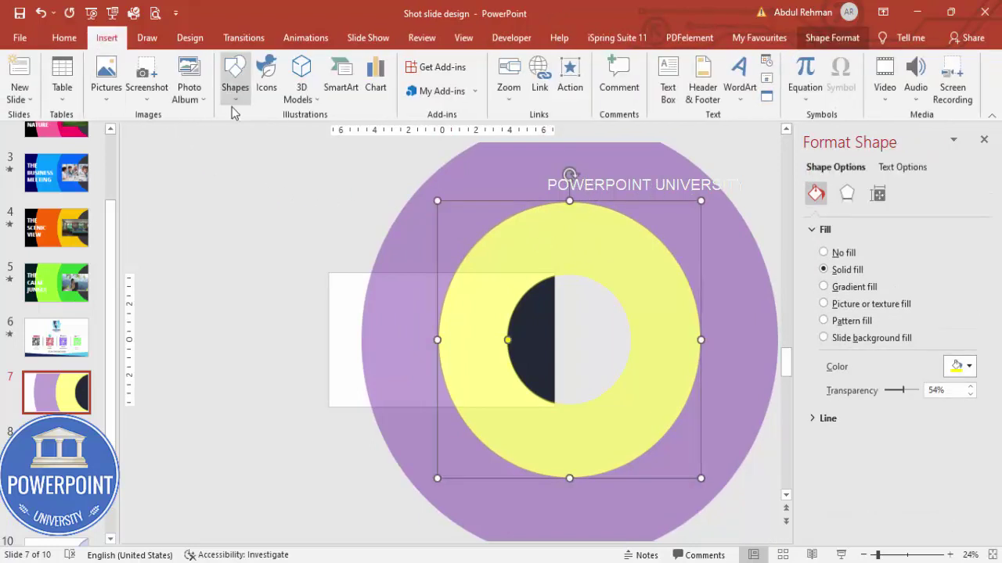
pyautogui.click(235, 78)
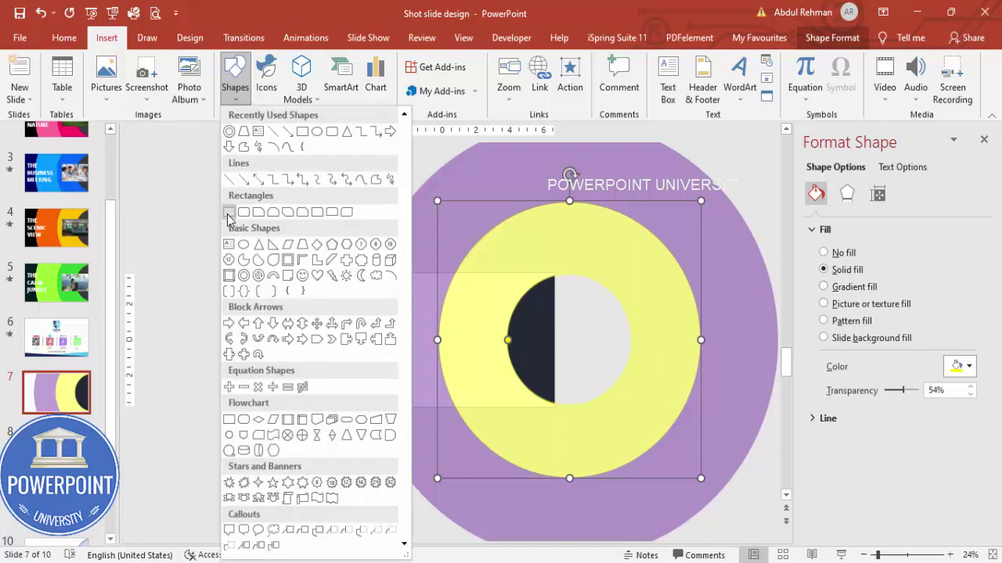
pyautogui.click(228, 212)
pyautogui.moveTo(540, 174); pyautogui.dragTo(682, 397)
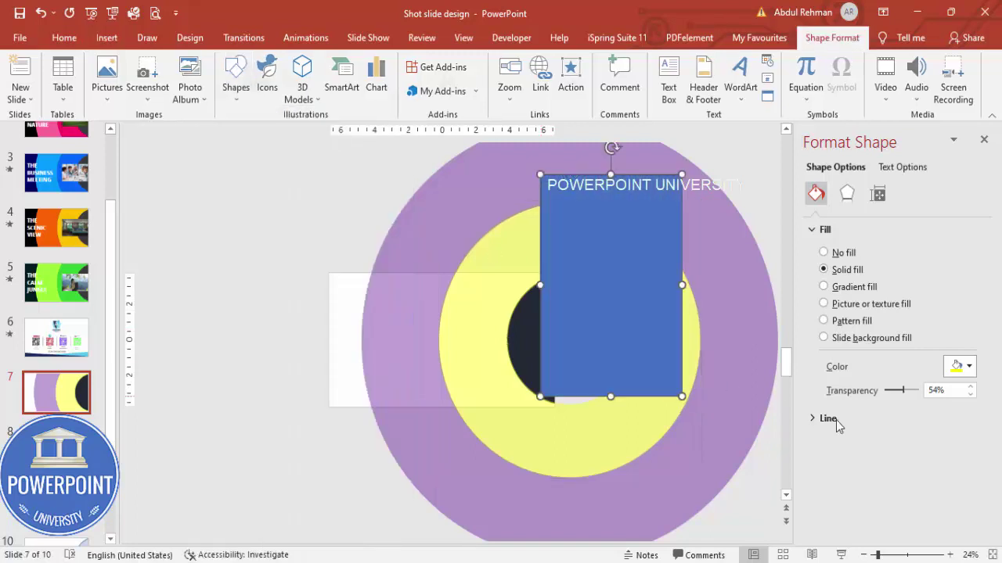
# Make the rectangle 69% transparent with no outline, stretched over the purple ring's right half.
pyautogui.moveTo(888, 396); pyautogui.dragTo(903, 394)
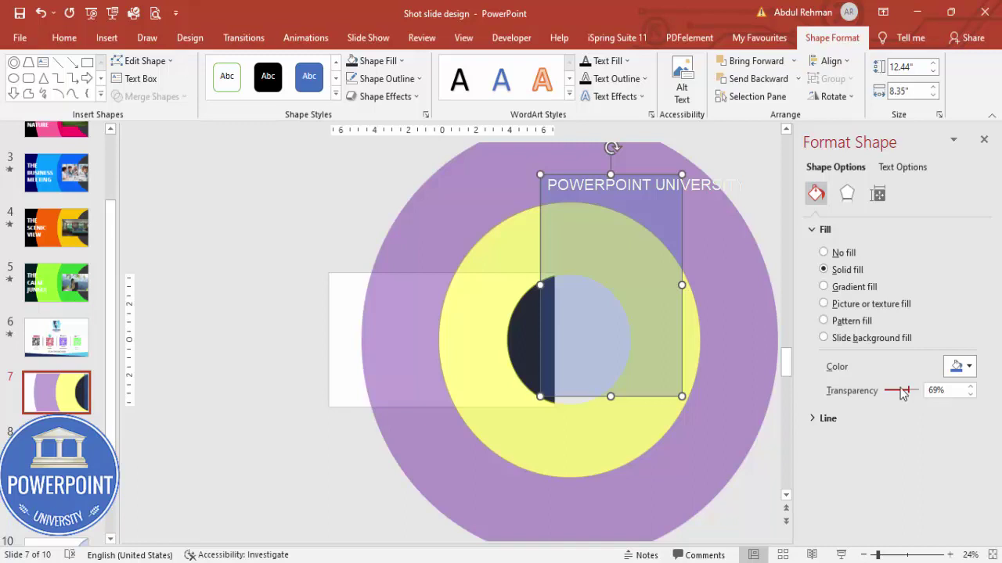
pyautogui.click(408, 79)
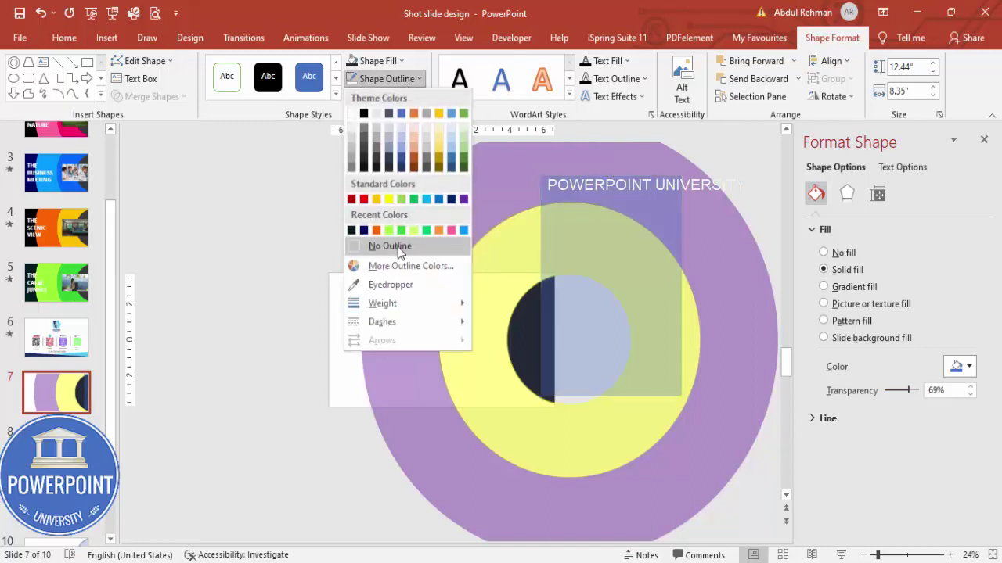
pyautogui.click(370, 246)
pyautogui.moveTo(603, 268); pyautogui.dragTo(617, 280)
pyautogui.moveTo(624, 410); pyautogui.dragTo(630, 520)
pyautogui.moveTo(695, 354); pyautogui.dragTo(727, 353)
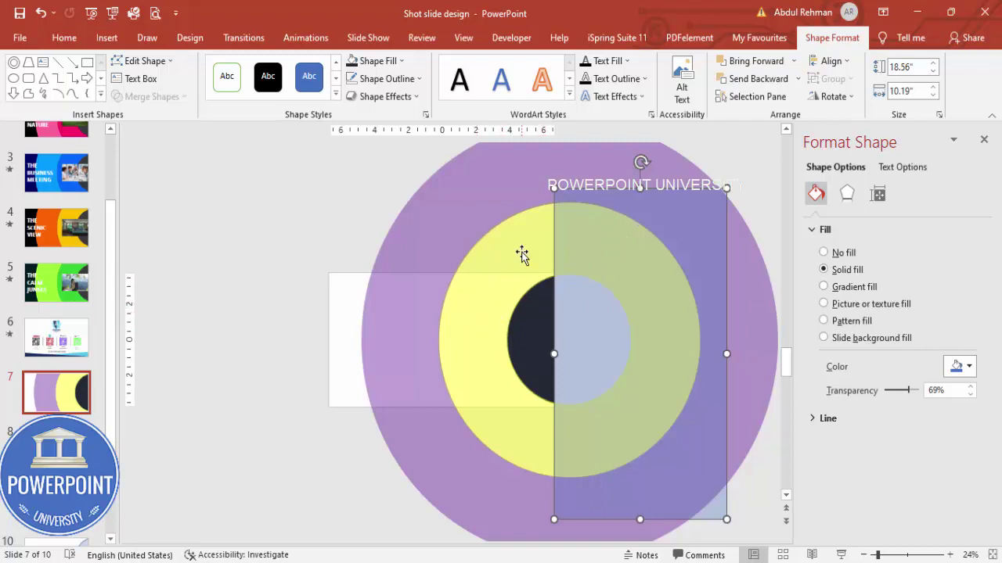
pyautogui.press('Escape')
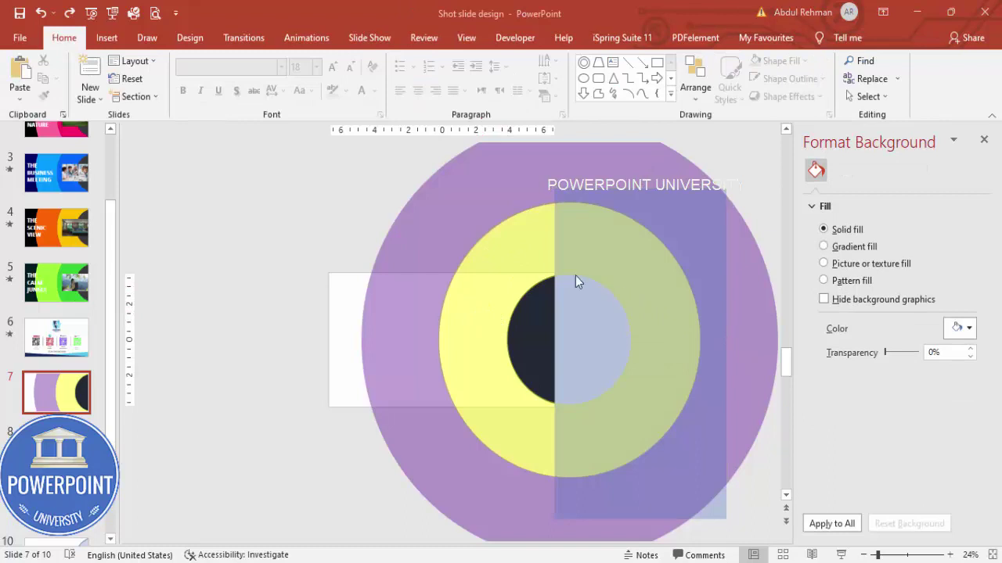
# Fragment the yellow ring and the rectangle with Merge Shapes > Fragment.
pyautogui.click(532, 231)
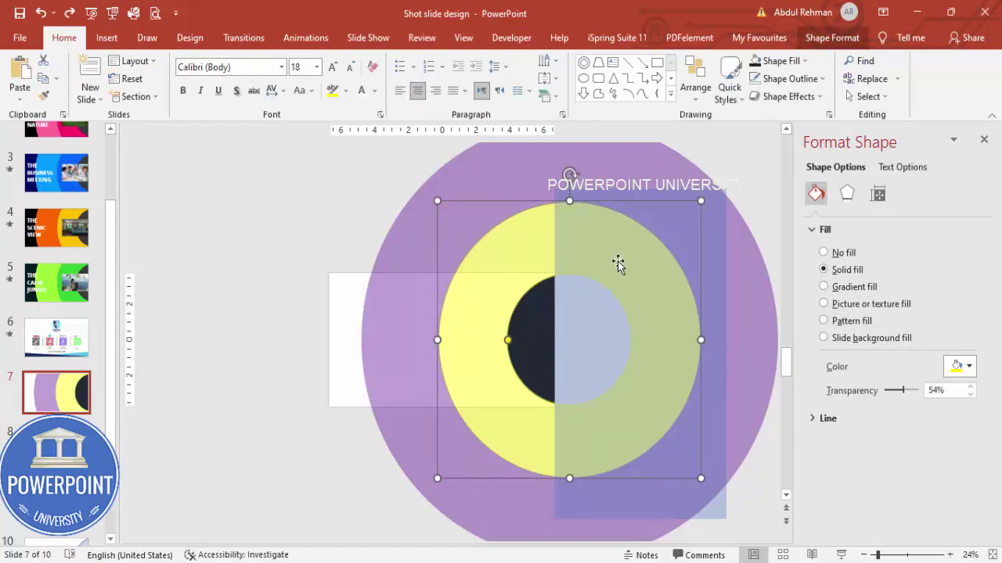
pyautogui.keyDown('shift'); pyautogui.click(715, 206); pyautogui.keyUp('shift')
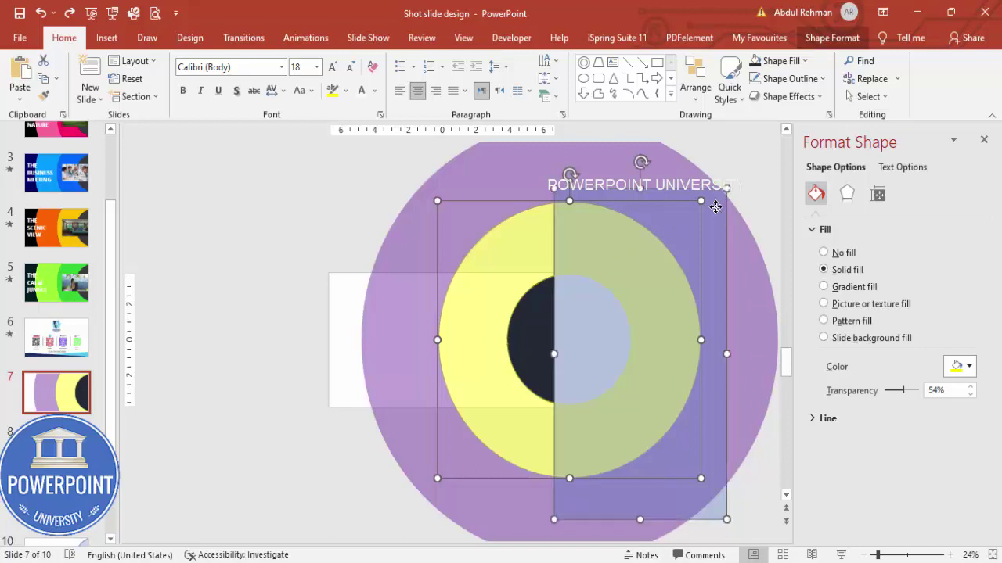
pyautogui.click(830, 39)
pyautogui.click(156, 96)
pyautogui.click(150, 189)
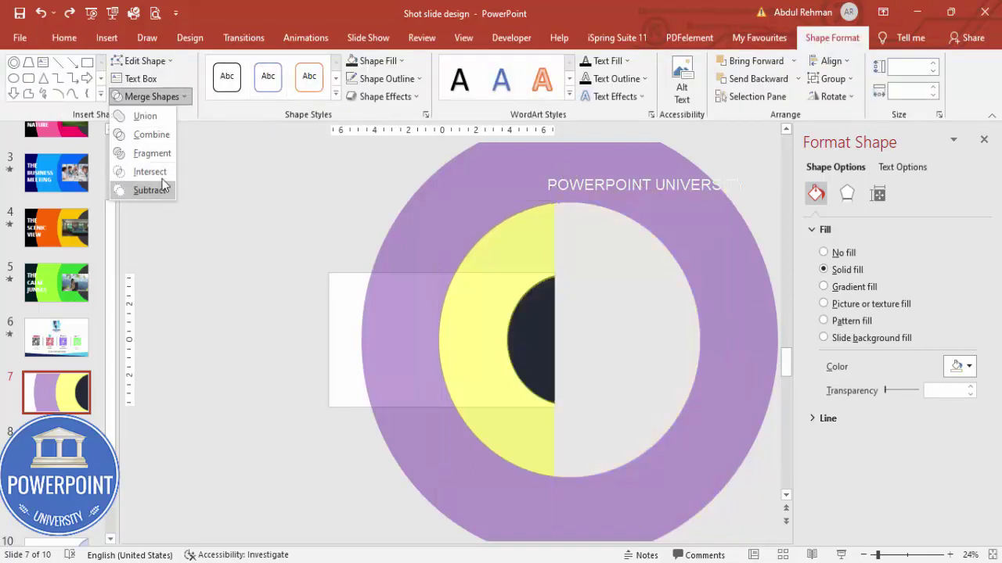
pyautogui.click(152, 153)
pyautogui.click(235, 201)
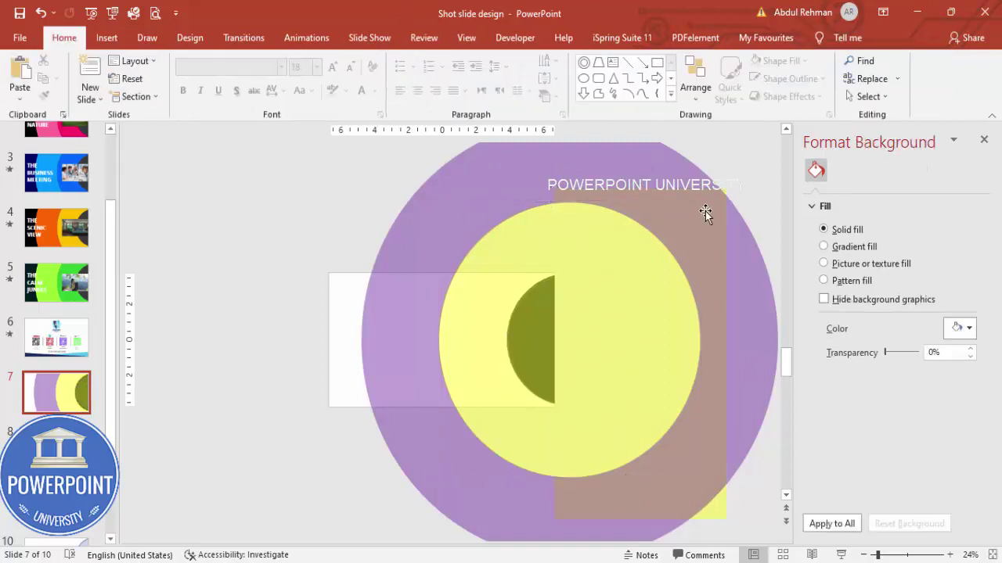
# Delete the two leftover rectangle pieces and confirm the yellow half-ring is separate.
pyautogui.click(687, 203)
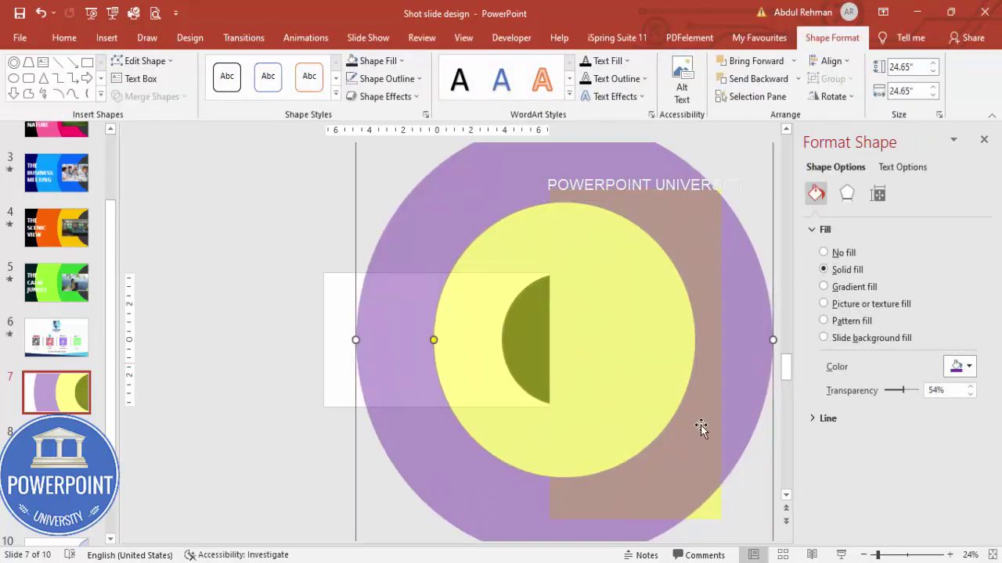
pyautogui.moveTo(878, 557); pyautogui.dragTo(875, 557)
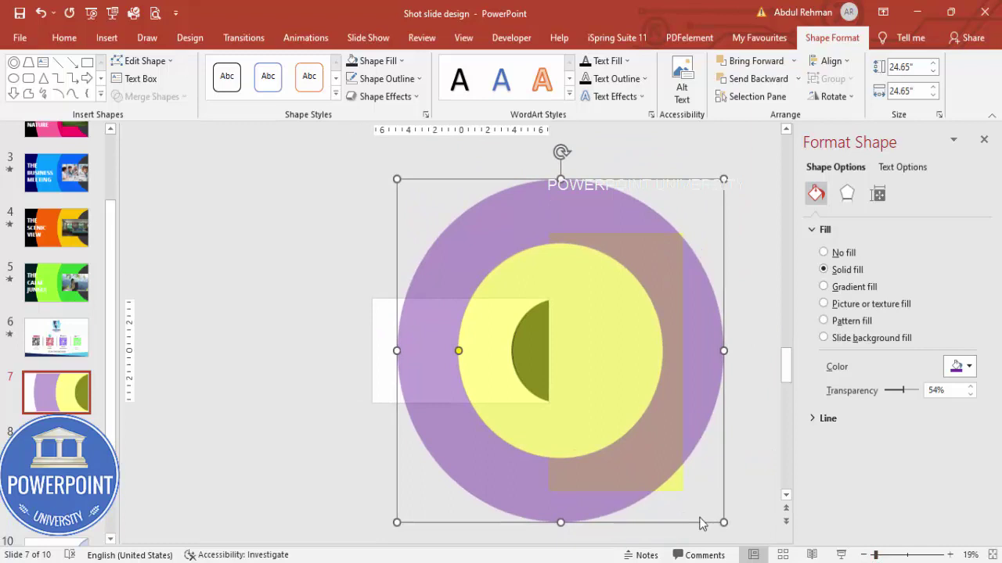
pyautogui.click(674, 481)
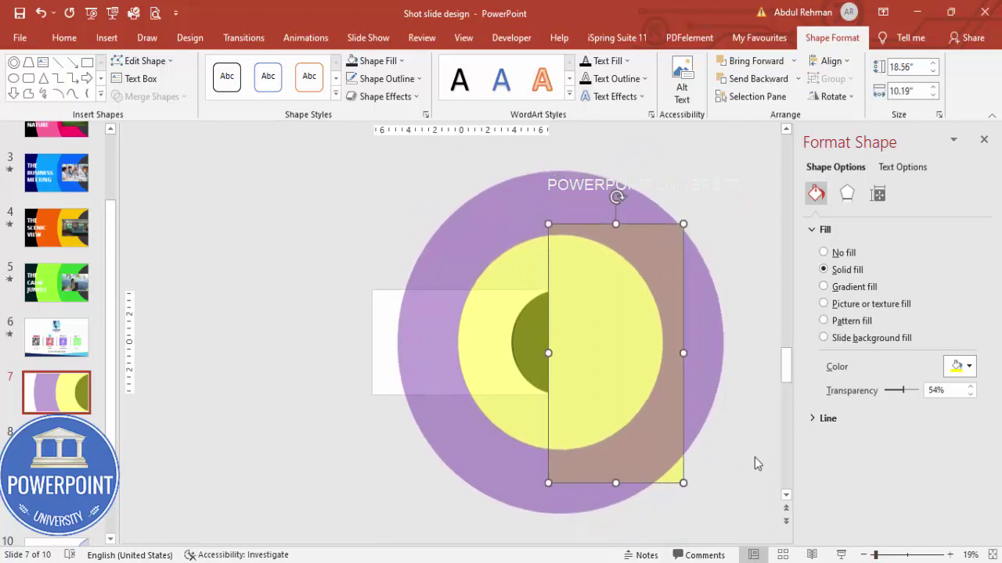
pyautogui.press('Delete')
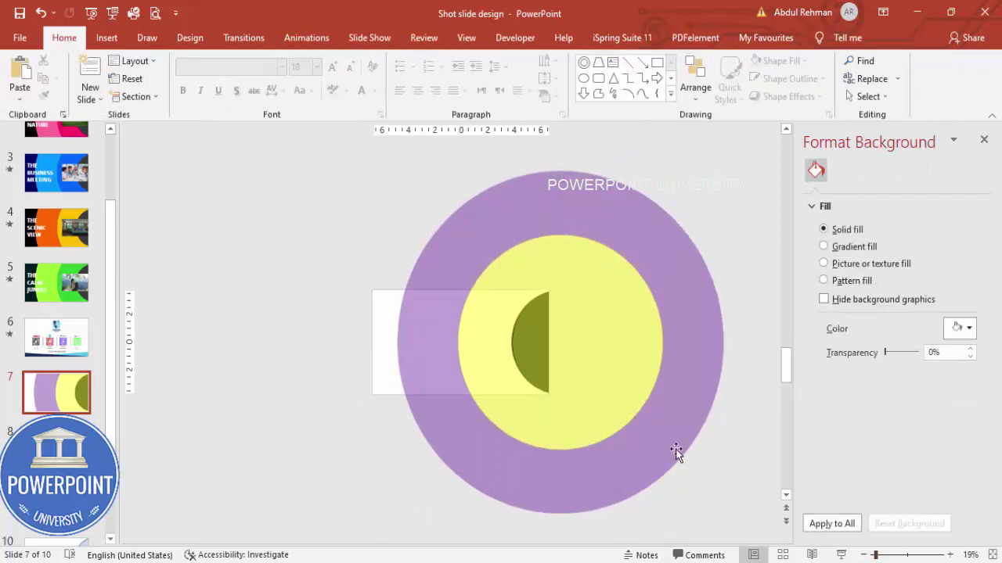
pyautogui.click(582, 339)
pyautogui.press('Delete')
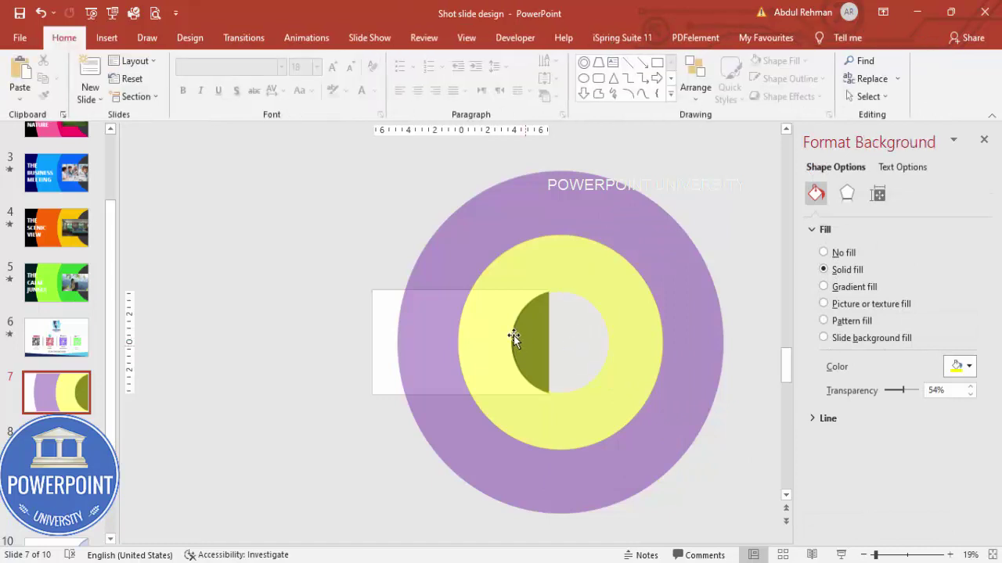
pyautogui.click(572, 306)
pyautogui.moveTo(579, 279); pyautogui.dragTo(469, 261)
pyautogui.hotkey('ctrl', 'z')
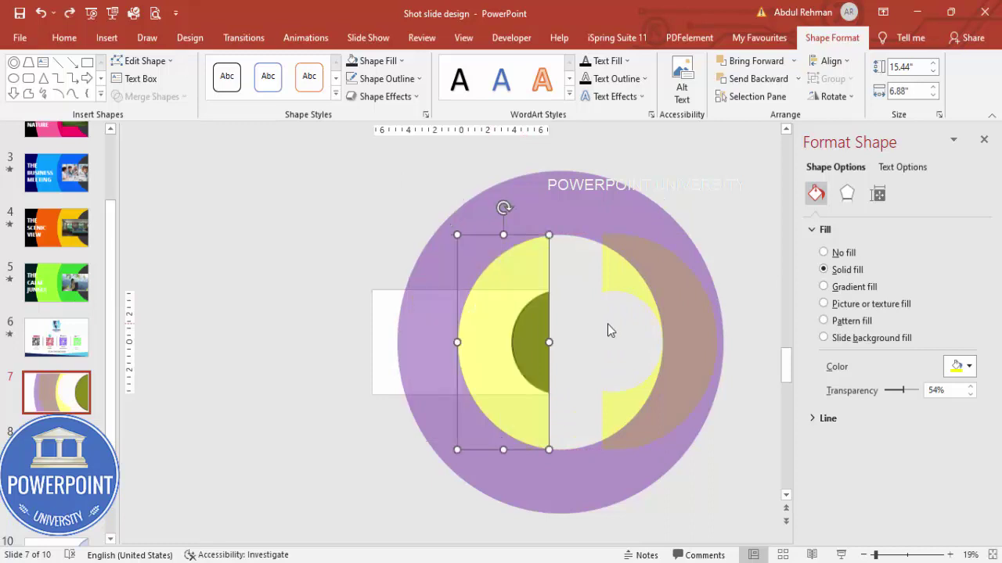